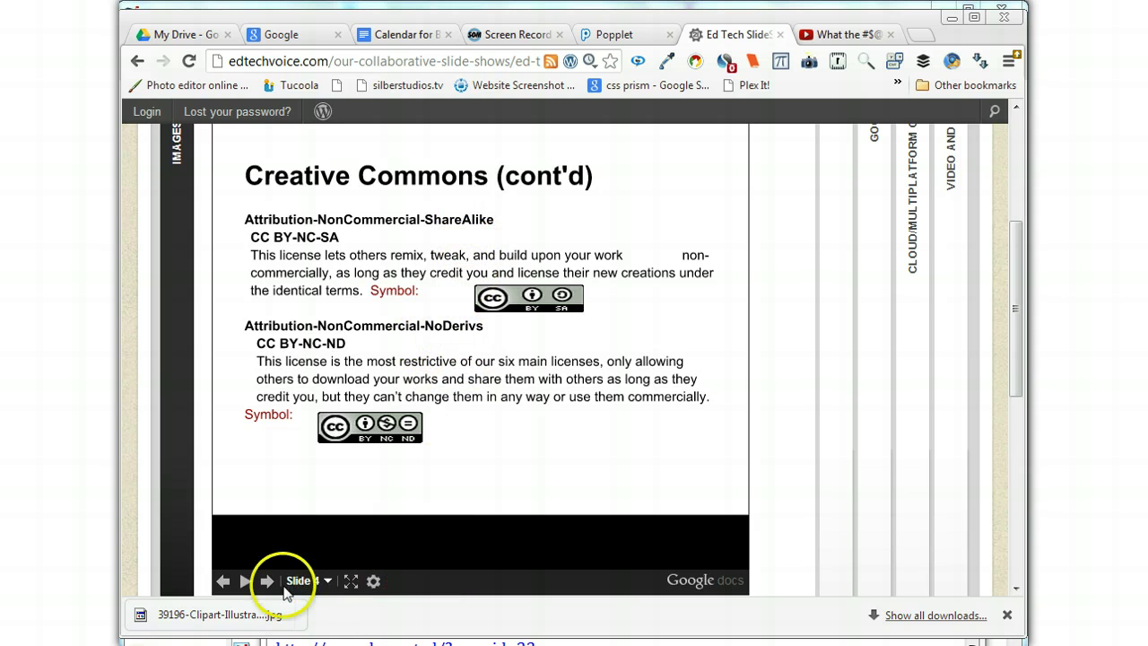
- Advance the slideshow to "A Good Video Explanation" and open its embedded Creative Commons video on YouTube
{"action": "left_click", "coordinate": [266, 581]}
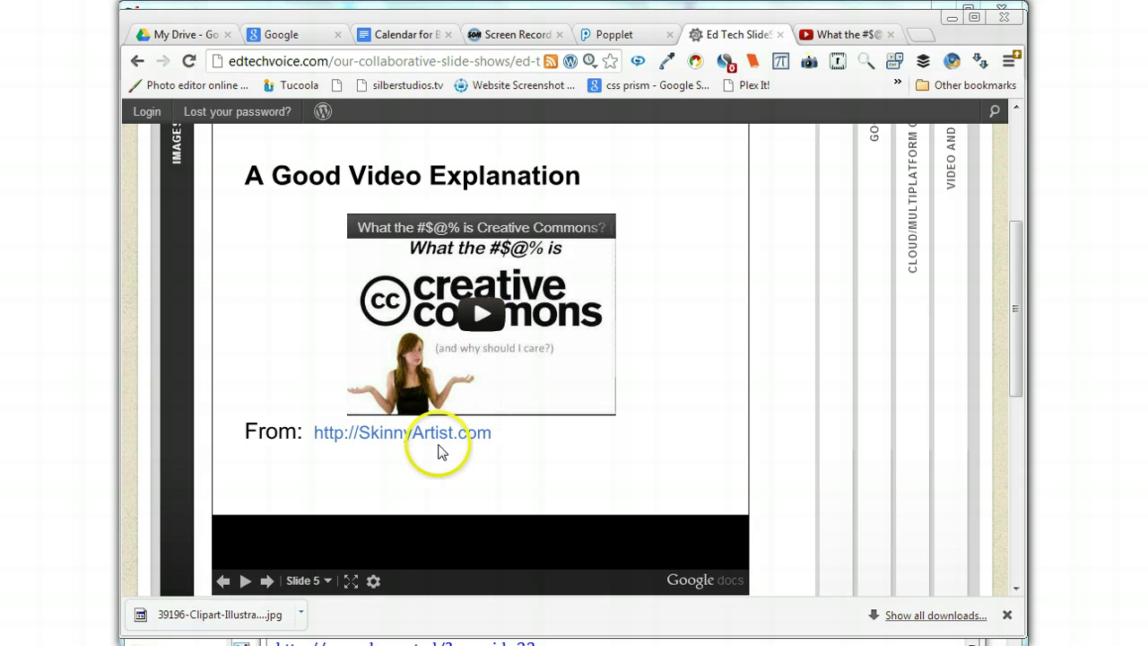
{"action": "left_click", "coordinate": [484, 319]}
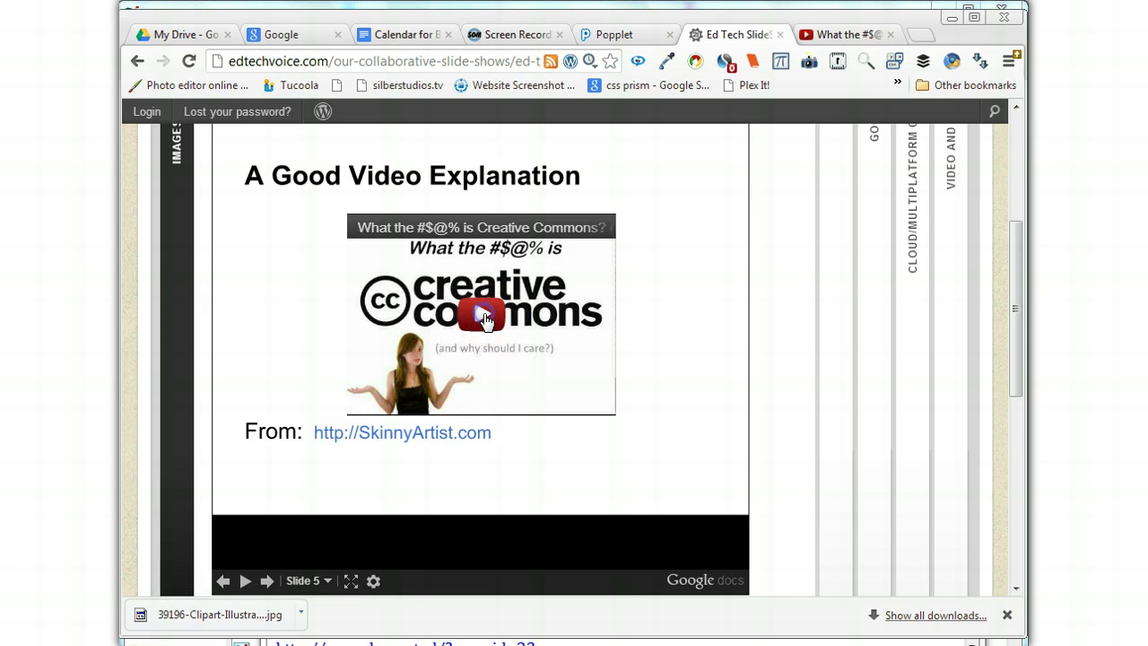
{"action": "left_click", "coordinate": [575, 405]}
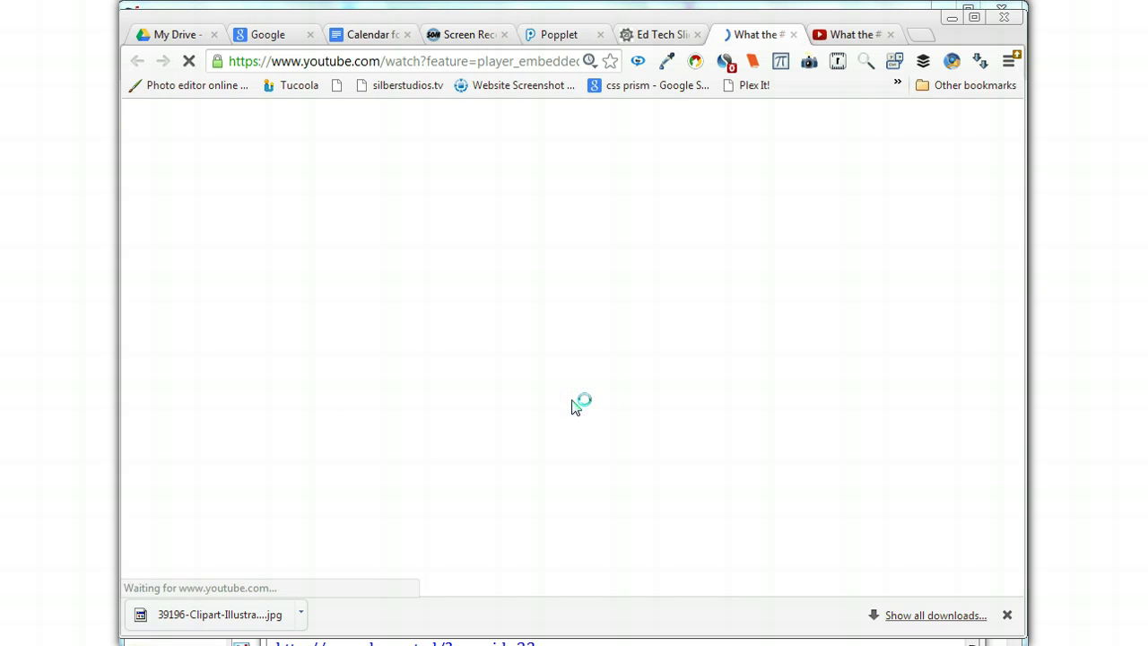
- Enlarge the YouTube page until the Creative Commons video nearly fills the window width, keeping the playback controls in view
{"action": "scroll", "coordinate": [1022, 238], "scroll_direction": "down", "scroll_amount": 1}
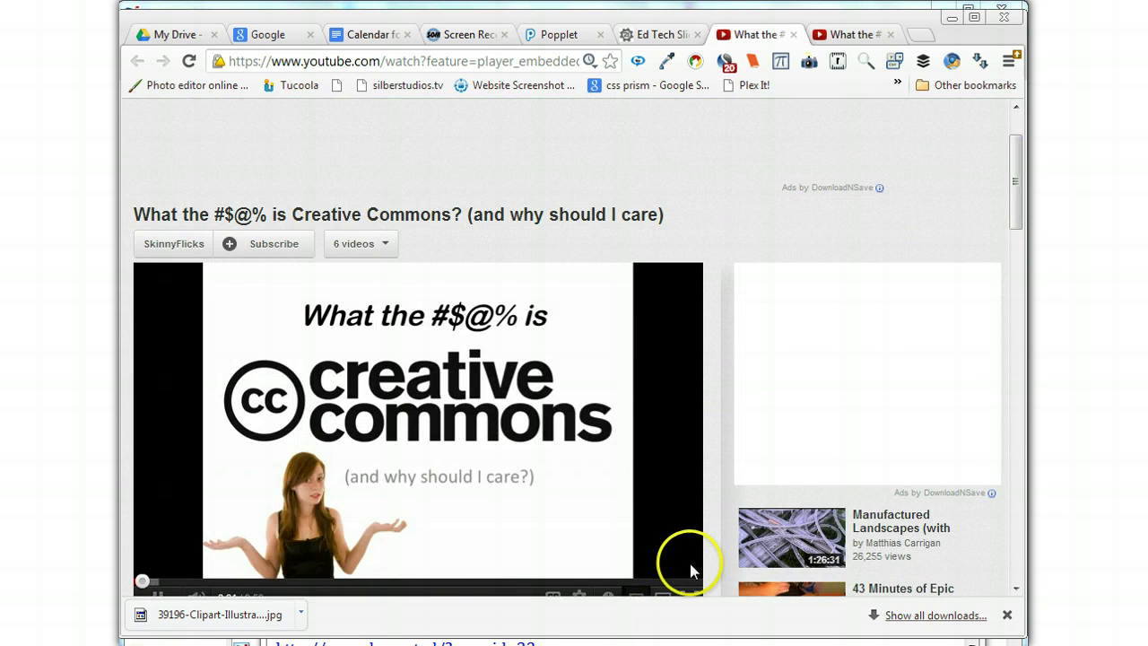
{"action": "left_click_drag", "start_coordinate": [1014, 222], "coordinate": [1014, 227]}
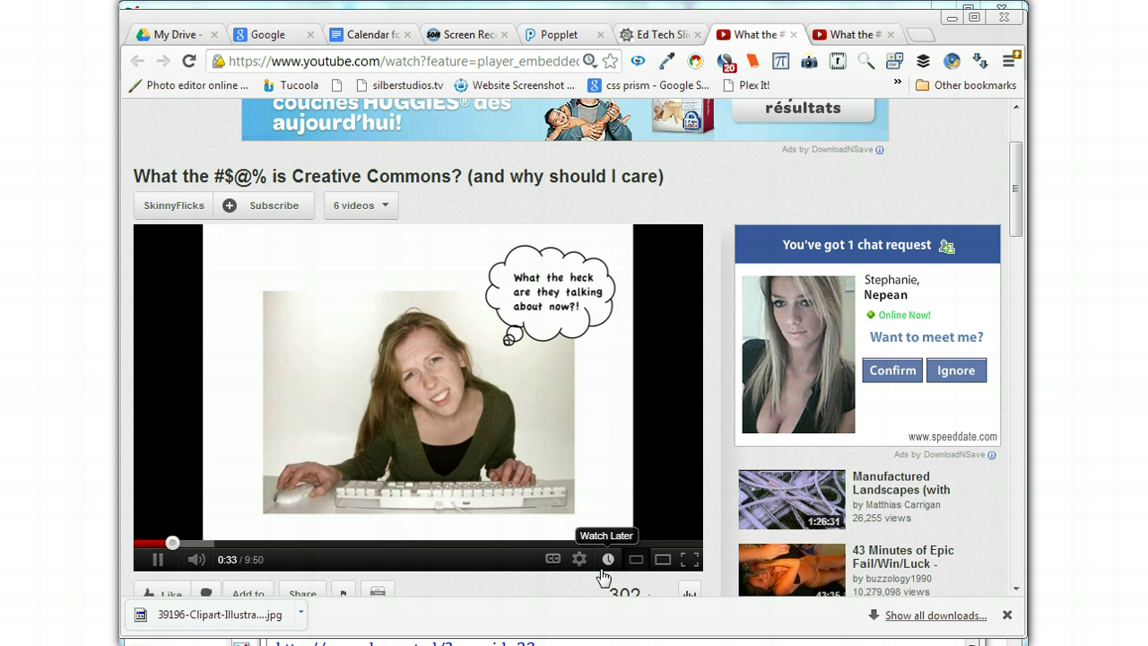
{"action": "key", "text": "ctrl+minus"}
{"action": "key", "text": "ctrl+minus"}
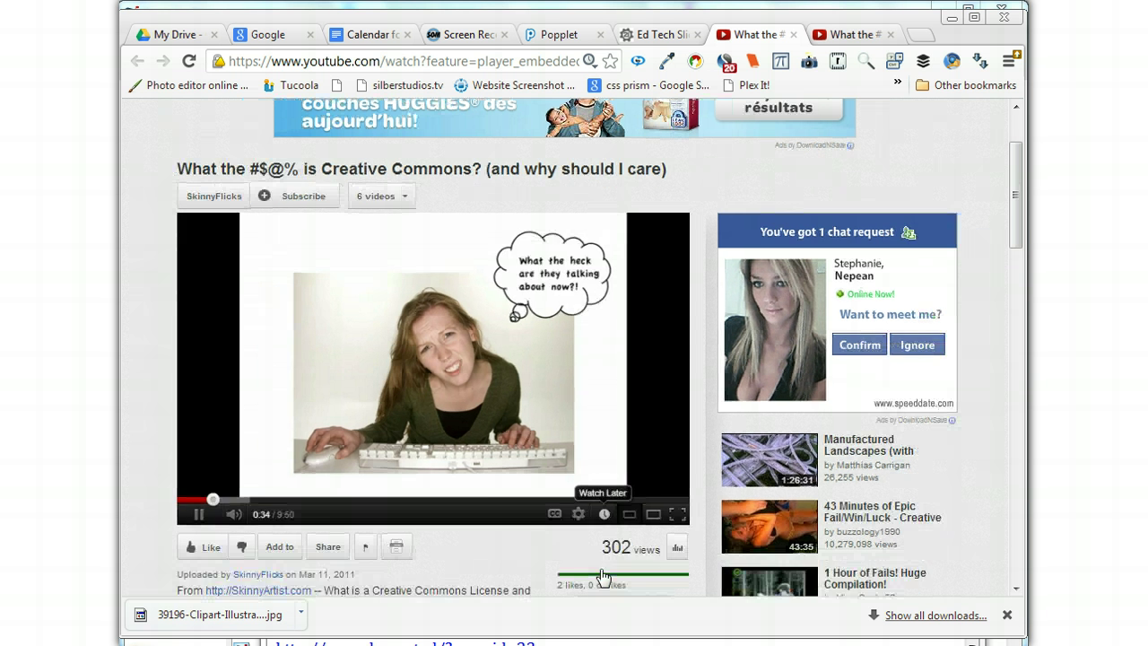
{"action": "key", "text": "ctrl+plus"}
{"action": "key", "text": "ctrl+plus"}
{"action": "key", "text": "ctrl+plus"}
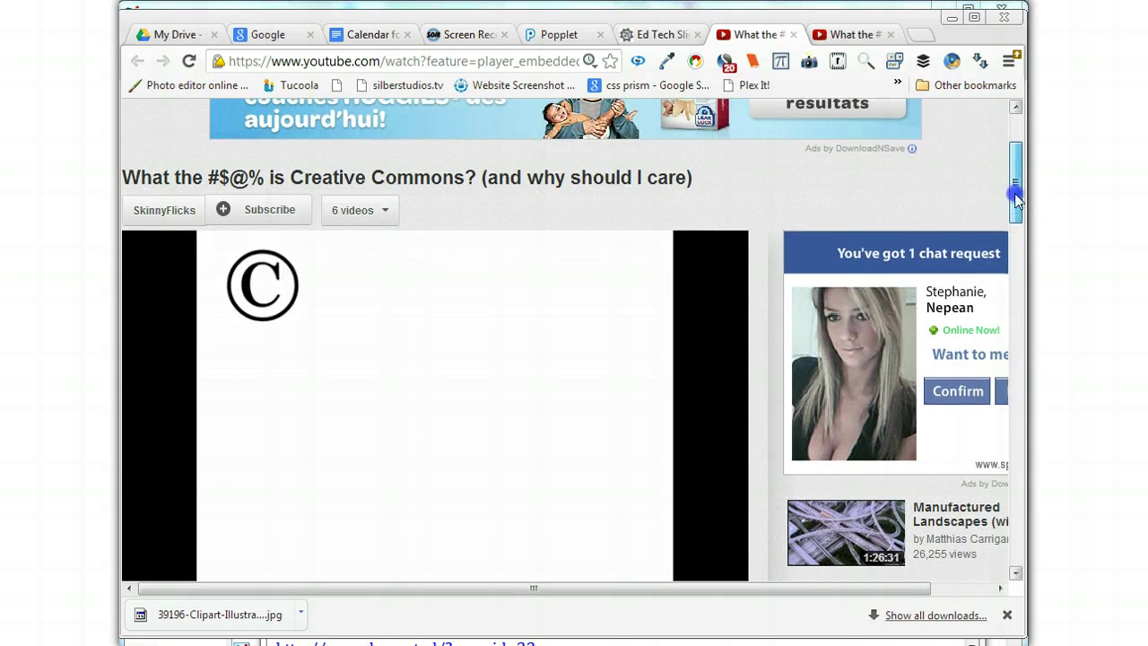
{"action": "left_click_drag", "start_coordinate": [1012, 199], "coordinate": [1014, 213]}
{"action": "key", "text": "ctrl+minus"}
{"action": "key", "text": "ctrl+plus"}
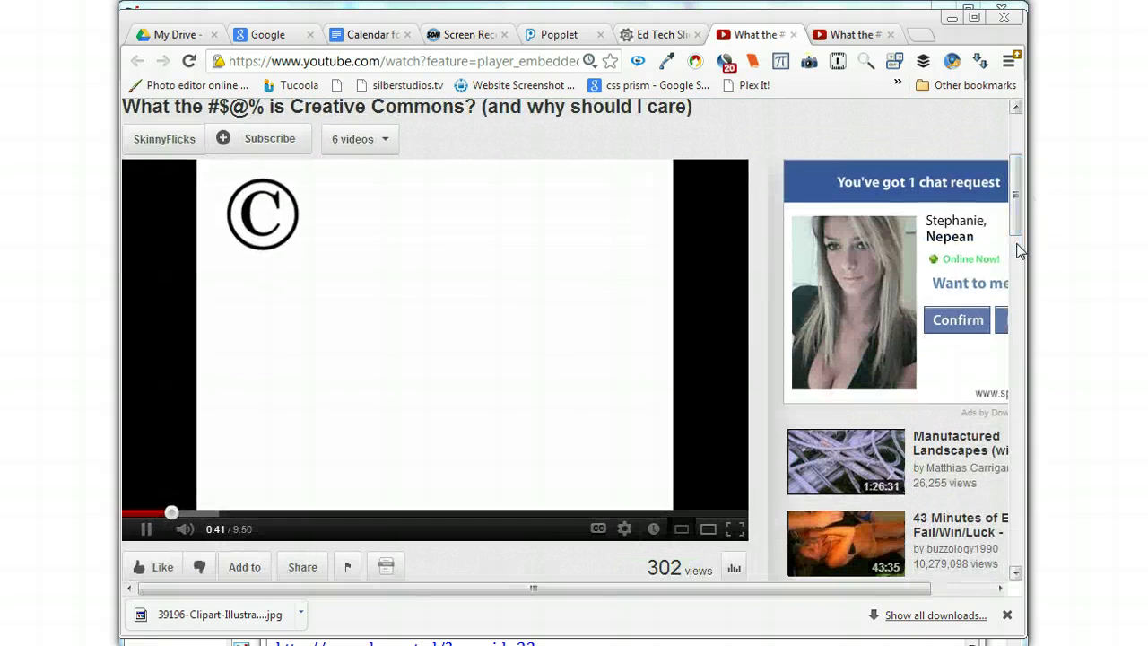
{"action": "key", "text": "ctrl+plus"}
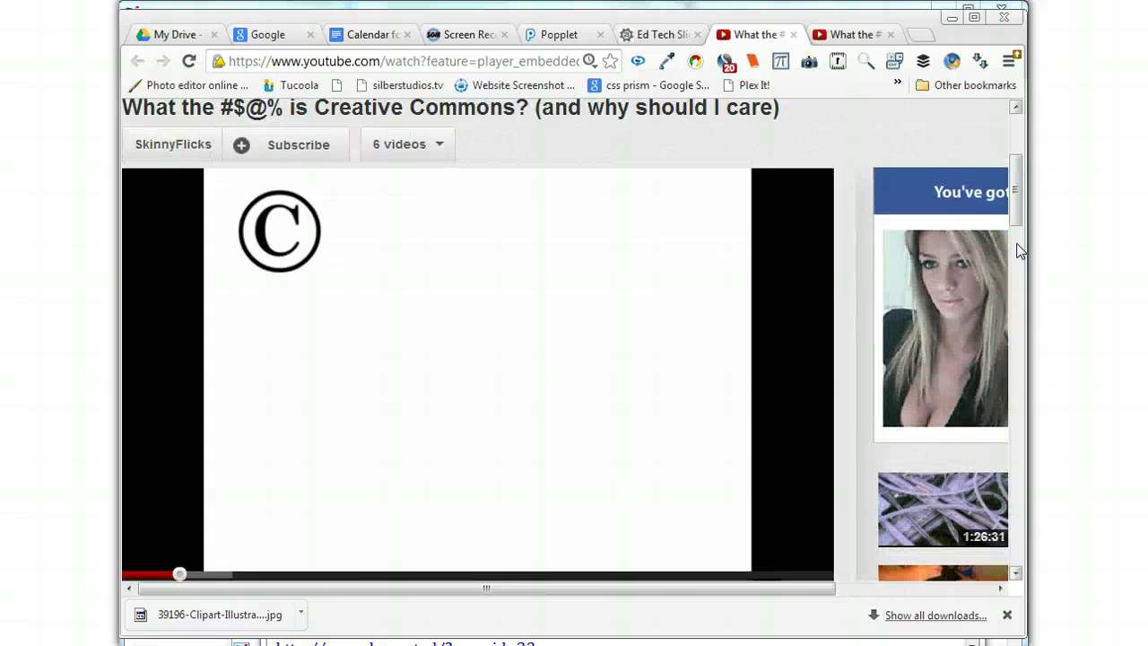
{"action": "key", "text": "ctrl+plus"}
{"action": "mouse_move", "coordinate": [1020, 228]}
{"action": "left_mouse_down"}
{"action": "mouse_move", "coordinate": [1019, 197]}
{"action": "mouse_move", "coordinate": [1022, 214]}
{"action": "left_mouse_up"}
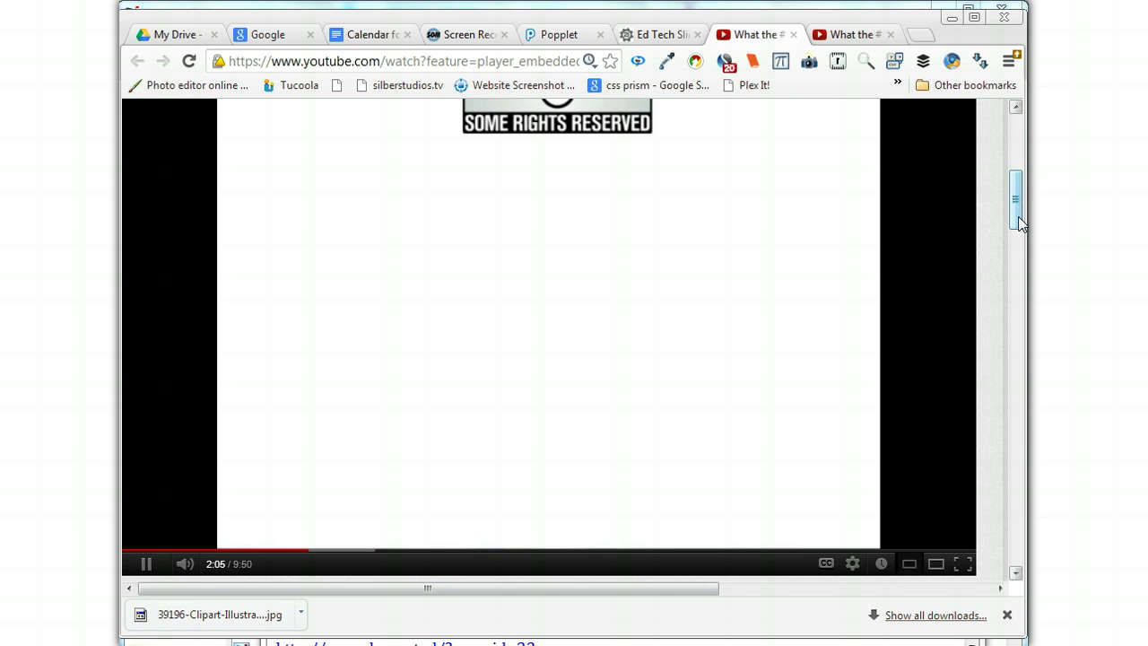
{"action": "left_click_drag", "start_coordinate": [1019, 225], "coordinate": [1017, 218]}
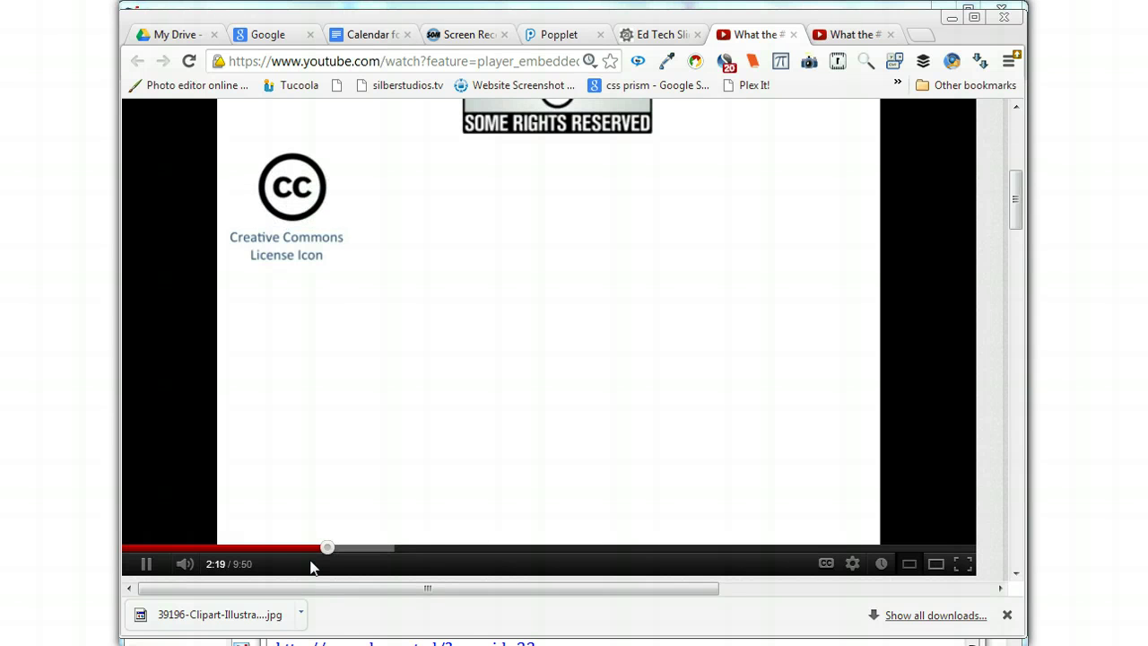
- Watch the explanation of the Creative Commons and Attribution icons and pause the video at 2:37
{"action": "left_click", "coordinate": [312, 563]}
{"action": "left_click", "coordinate": [322, 562]}
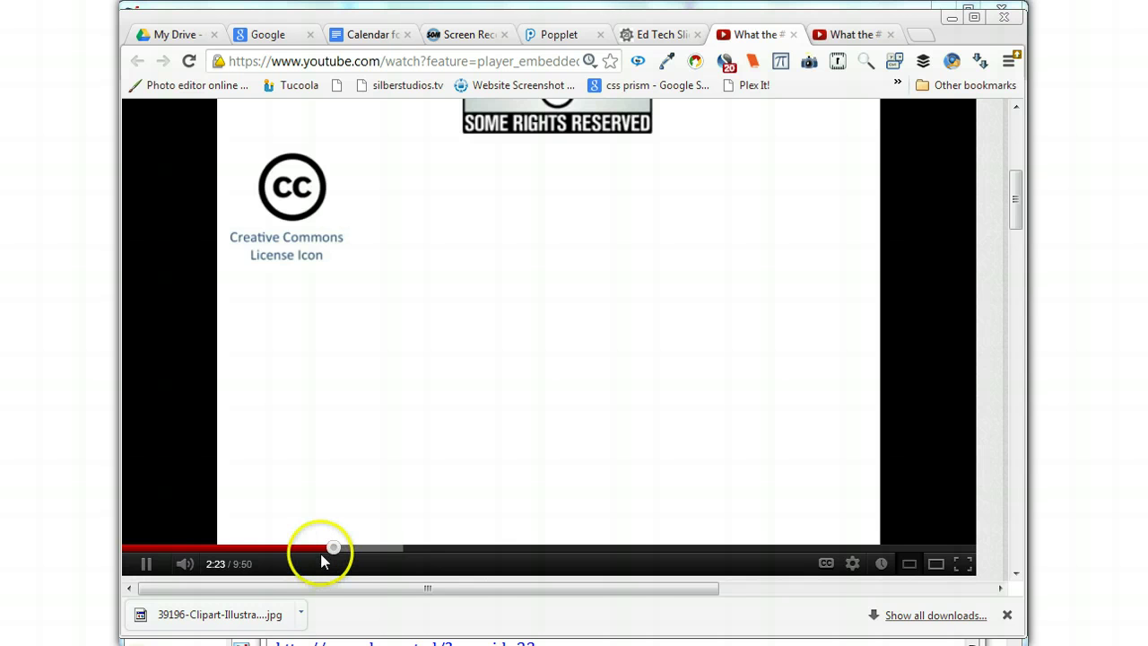
{"action": "left_click", "coordinate": [311, 563]}
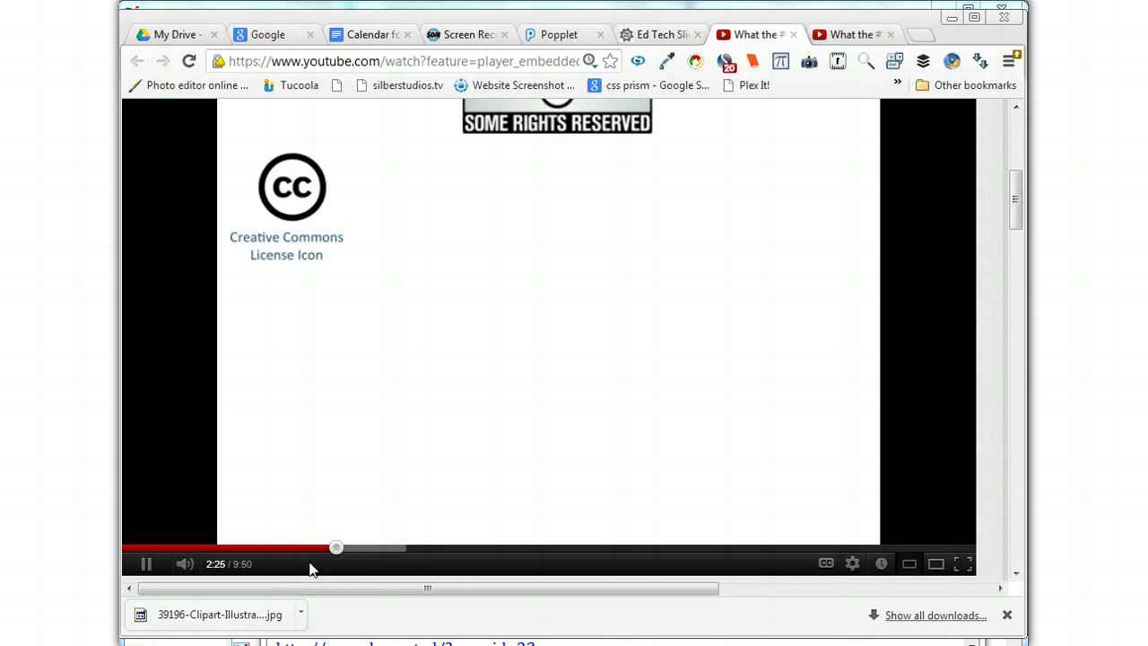
{"action": "left_click", "coordinate": [350, 561]}
{"action": "left_click", "coordinate": [349, 558]}
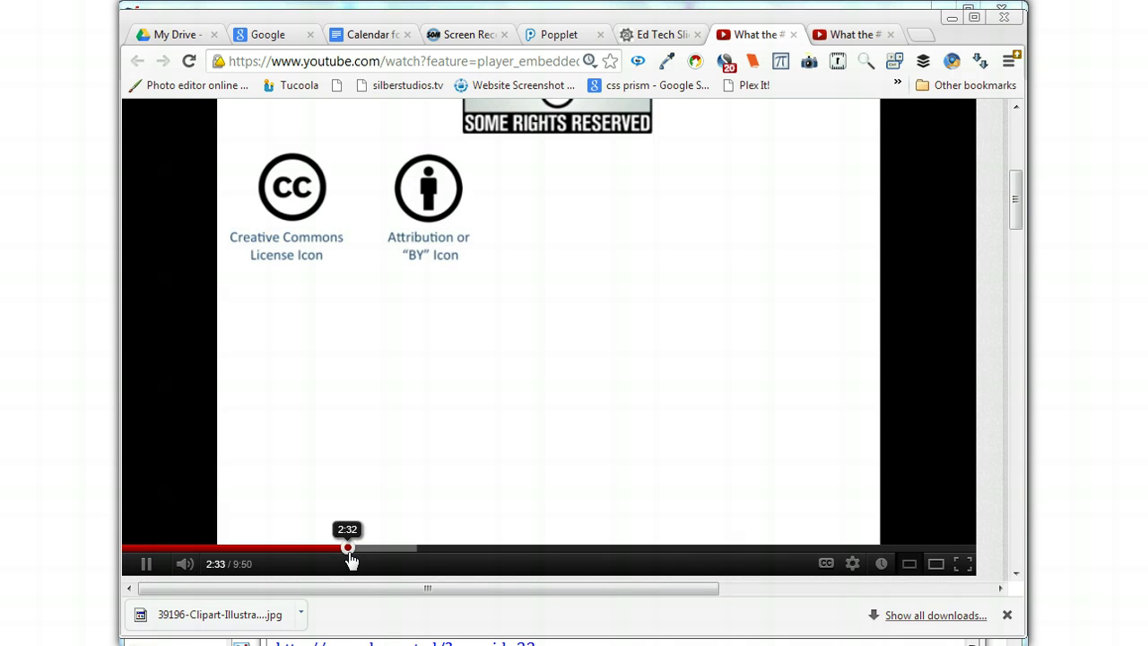
{"action": "left_click", "coordinate": [146, 565]}
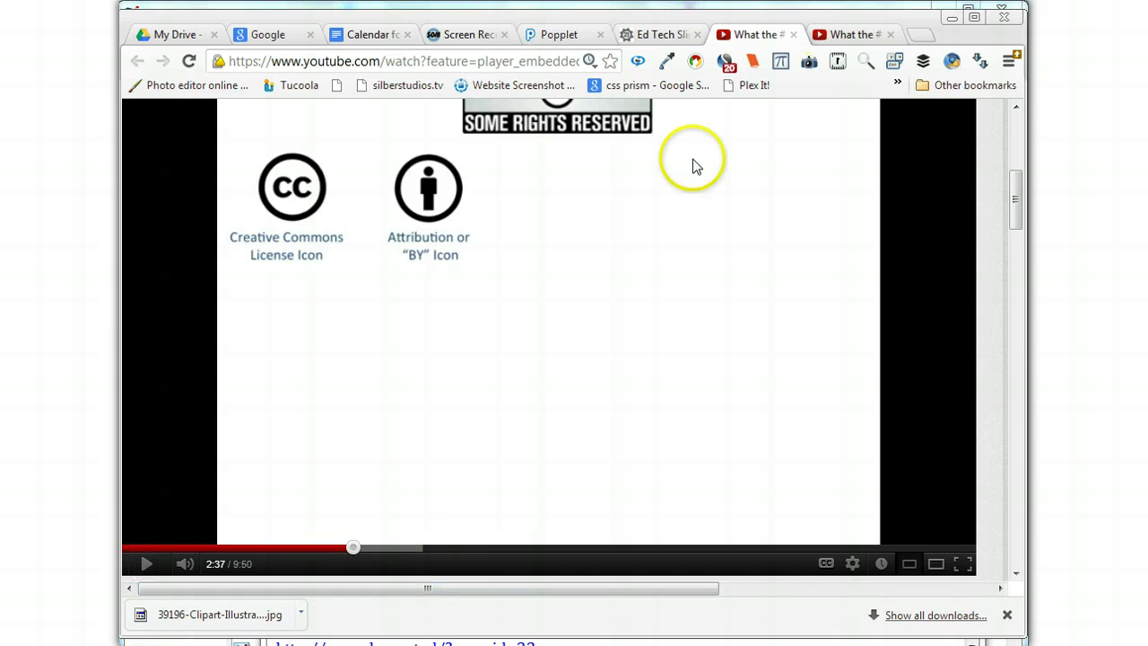
- Return to the Ed Tech slideshow and advance to slide 7 on searching for copyright-safe images
{"action": "left_click", "coordinate": [662, 35]}
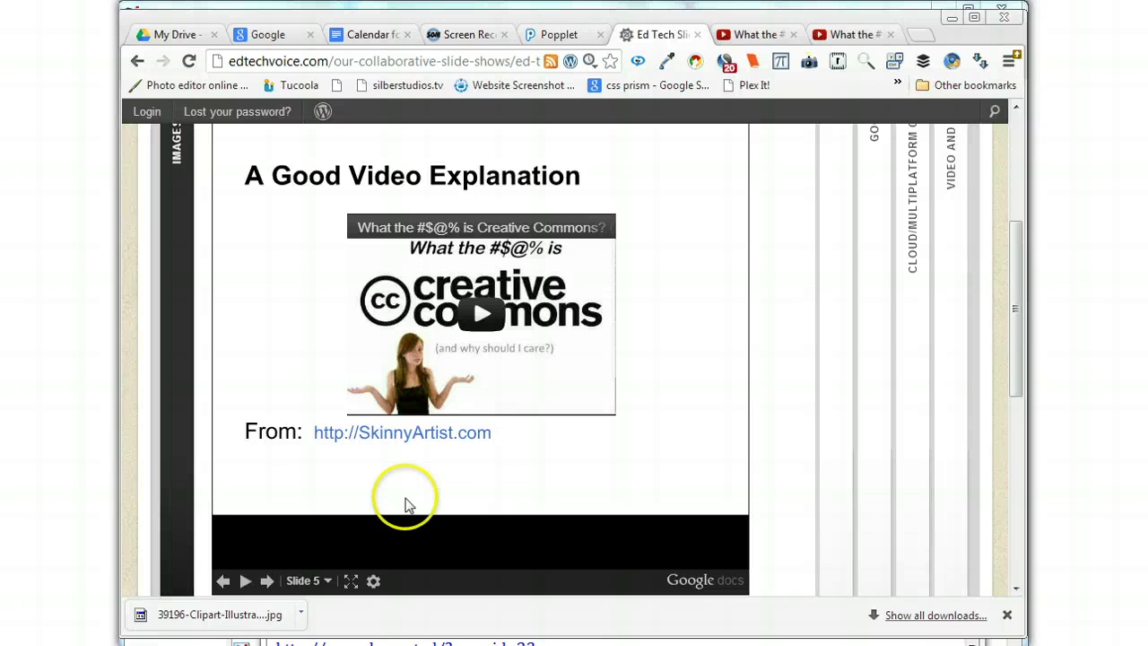
{"action": "left_click", "coordinate": [268, 581]}
{"action": "left_click", "coordinate": [267, 581]}
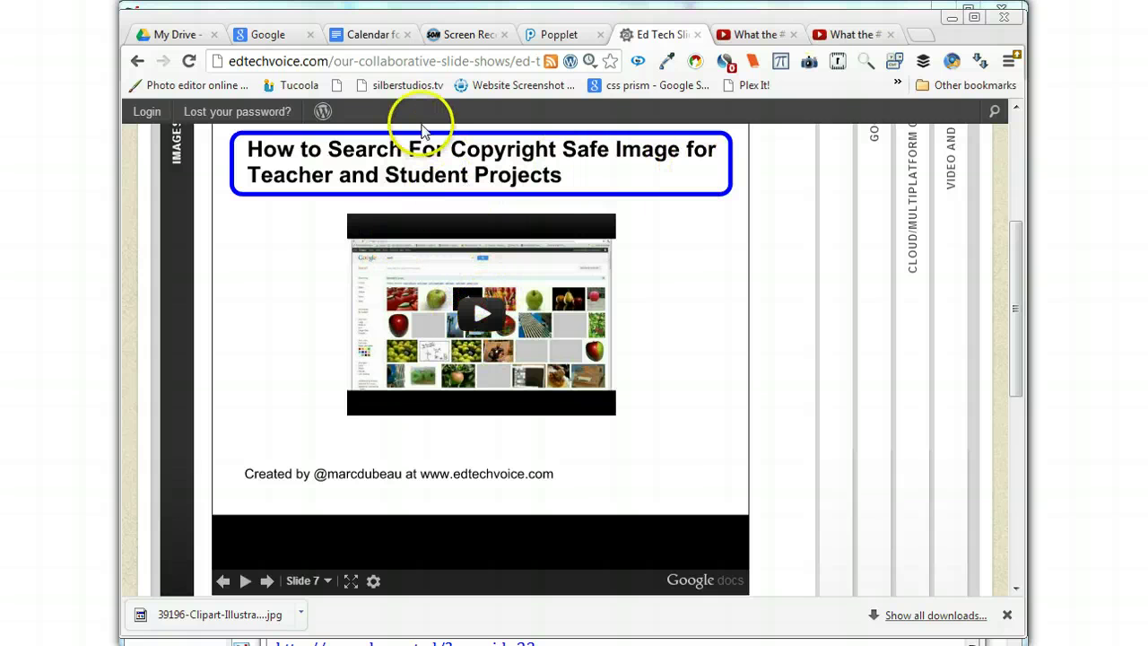
- Search Google for "google advanced image search" and open the Google Advanced Image Search page
{"action": "left_click", "coordinate": [267, 34]}
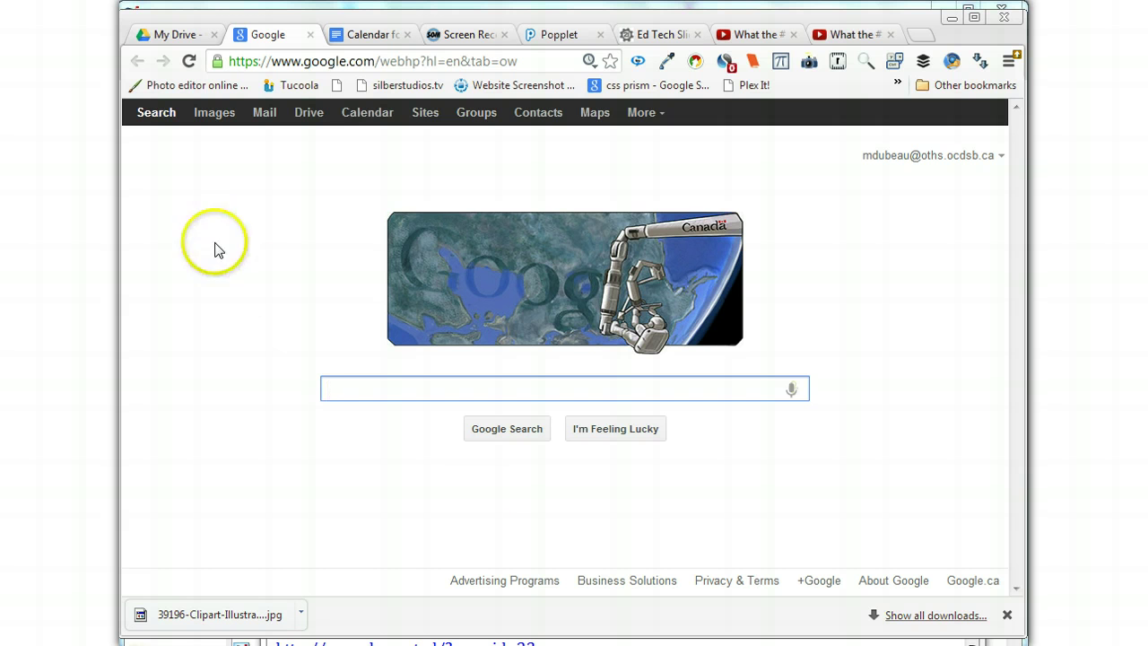
{"action": "left_click", "coordinate": [389, 388]}
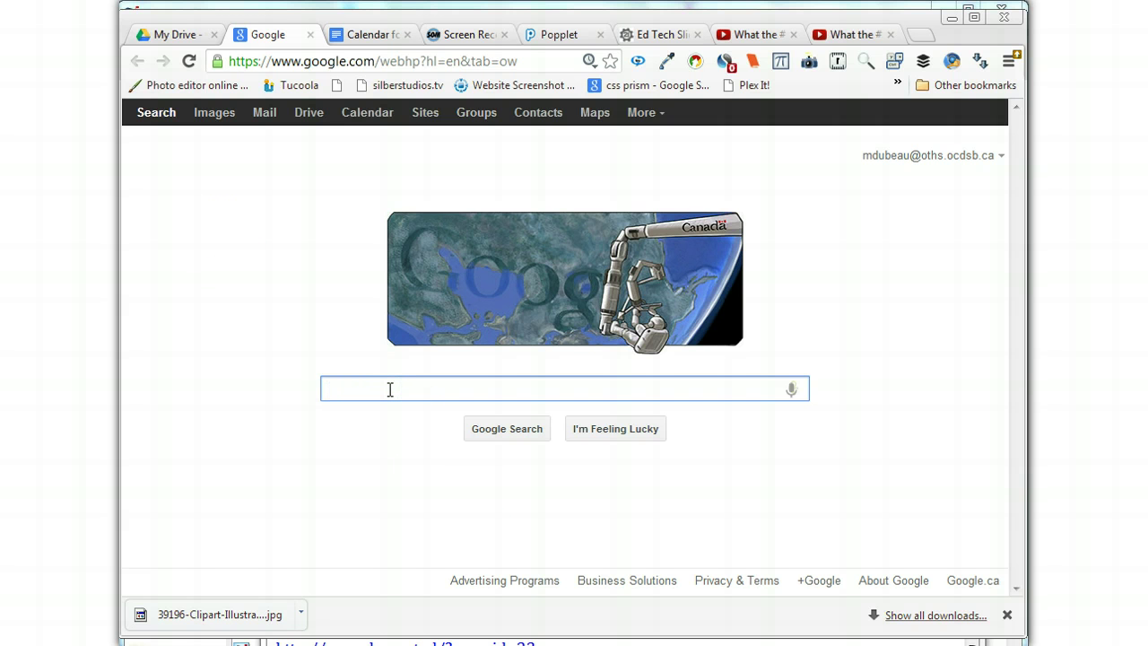
{"action": "type", "text": "googl"}
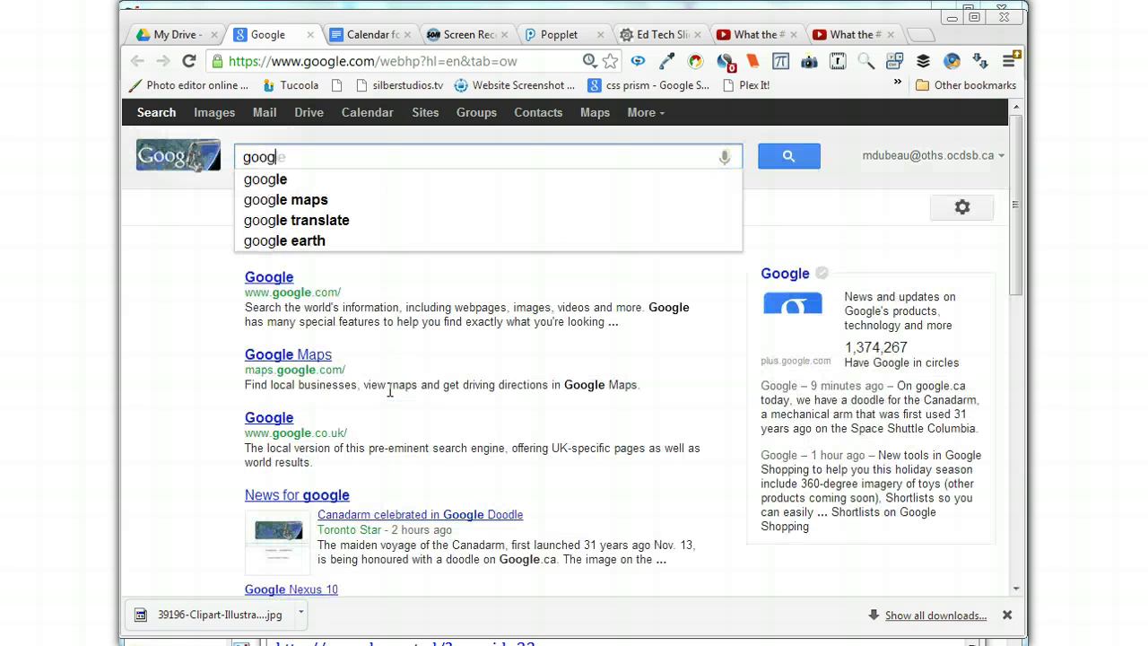
{"action": "type", "text": "e adva"}
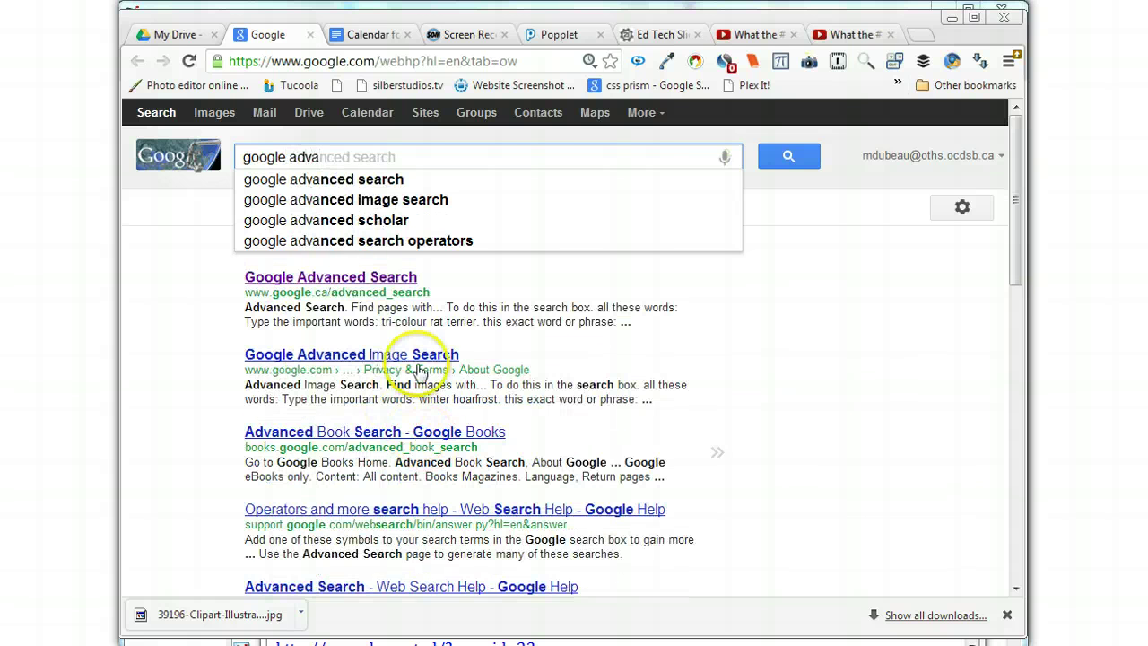
{"action": "left_click", "coordinate": [404, 195]}
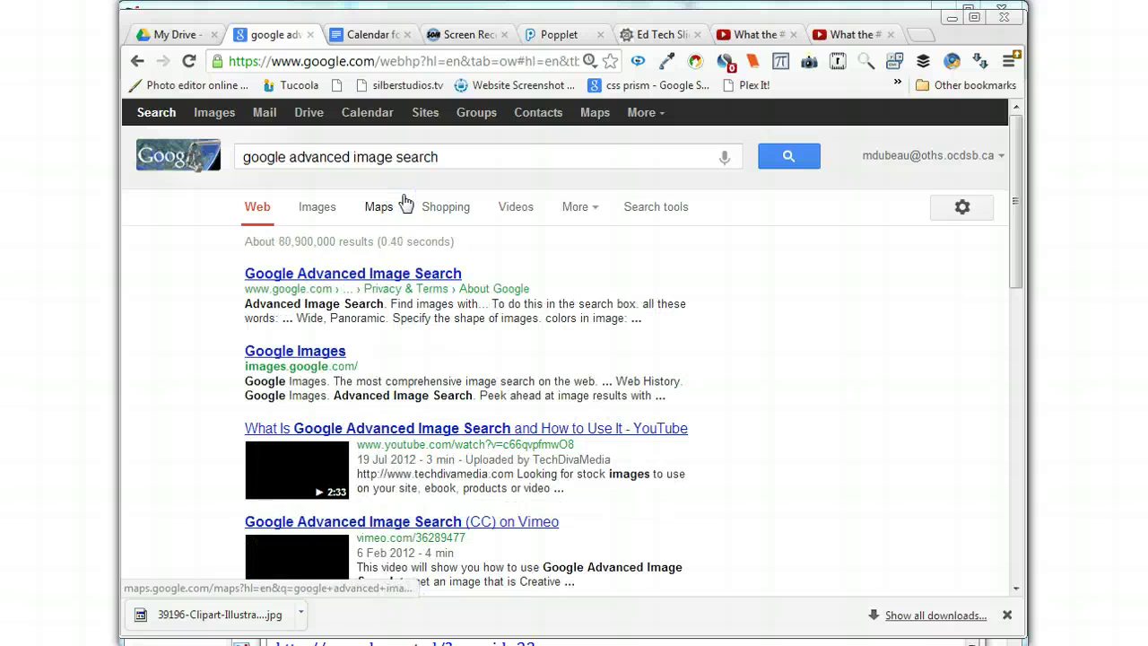
{"action": "left_click", "coordinate": [381, 276]}
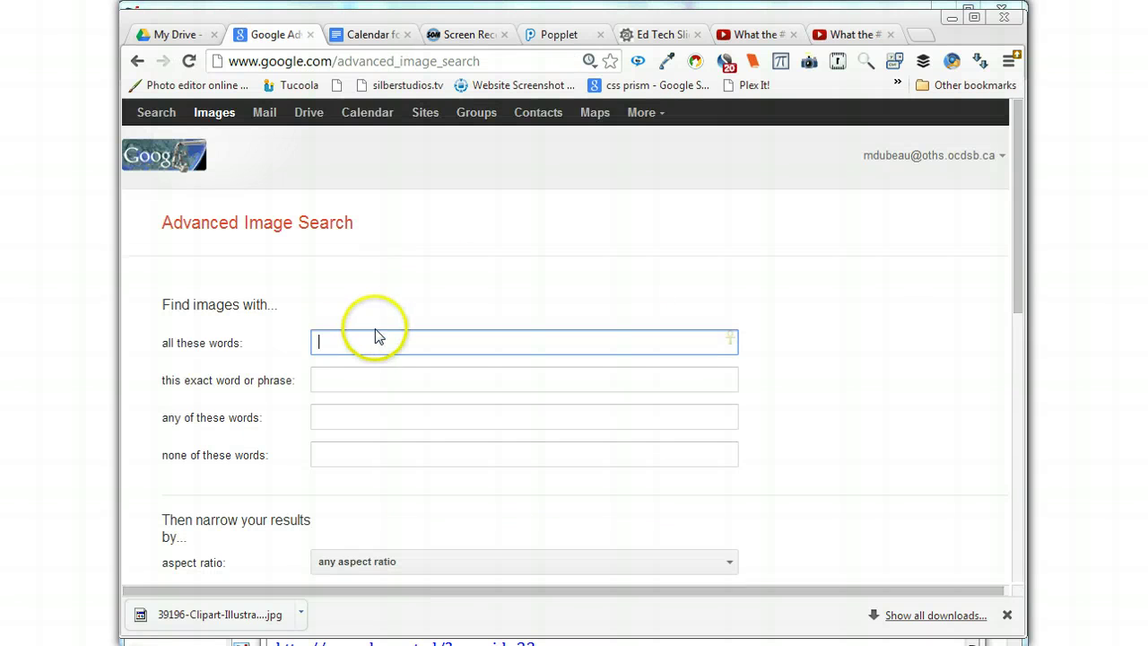
- Enter "buterflies" as the words that all the images must match
{"action": "left_click", "coordinate": [370, 338]}
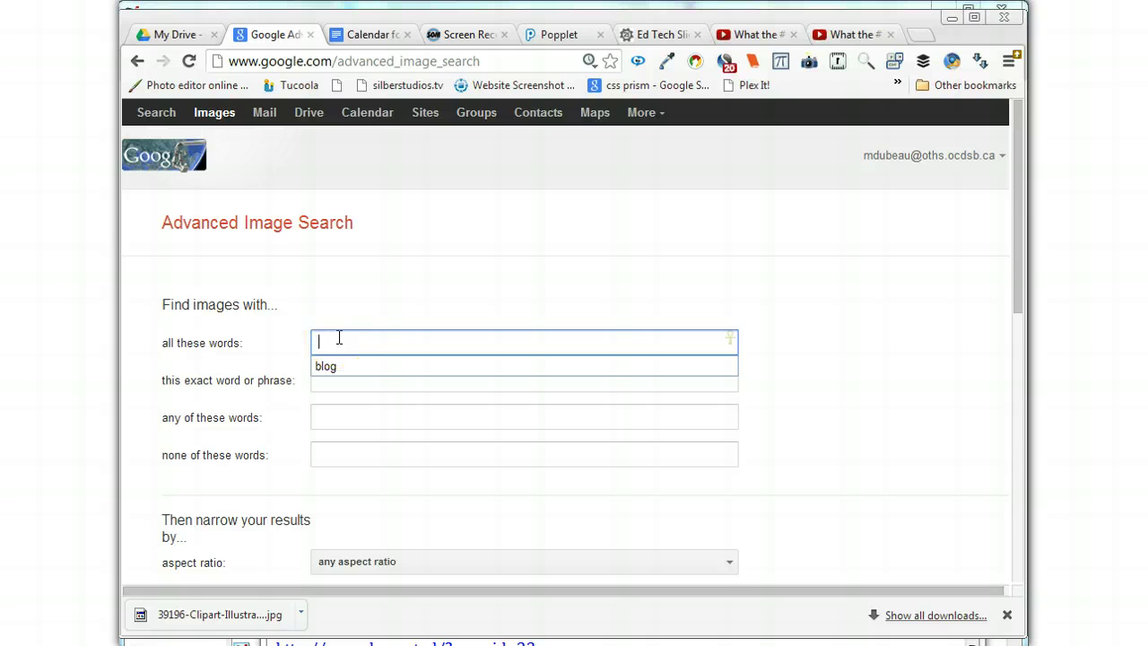
{"action": "type", "text": "butterflys"}
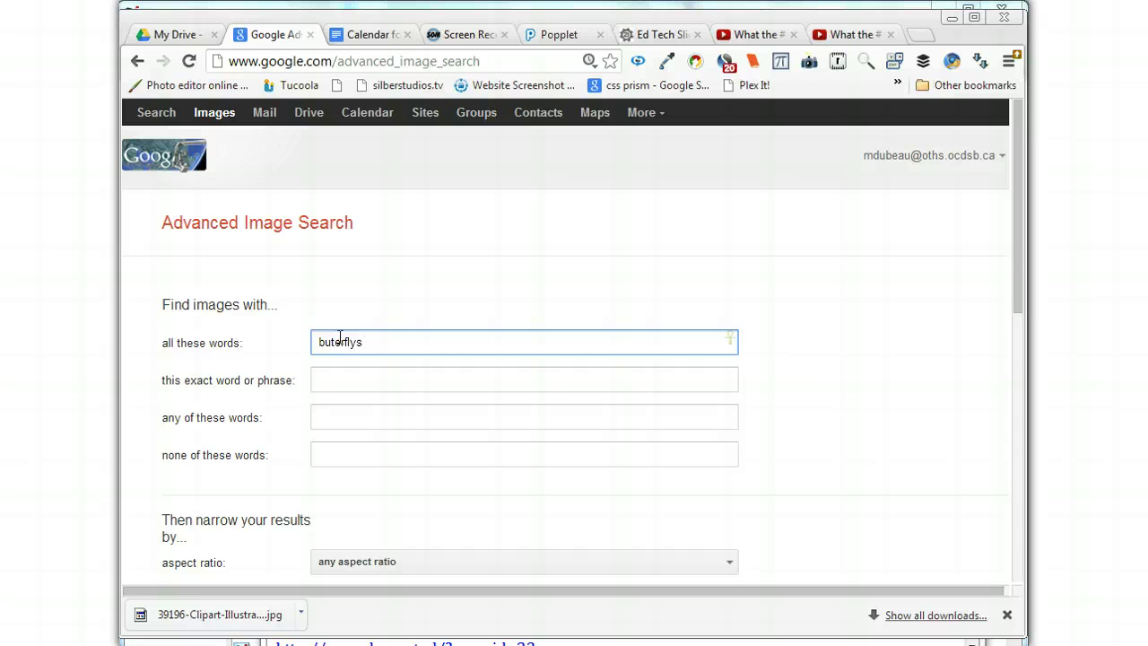
{"action": "left_click", "coordinate": [403, 328]}
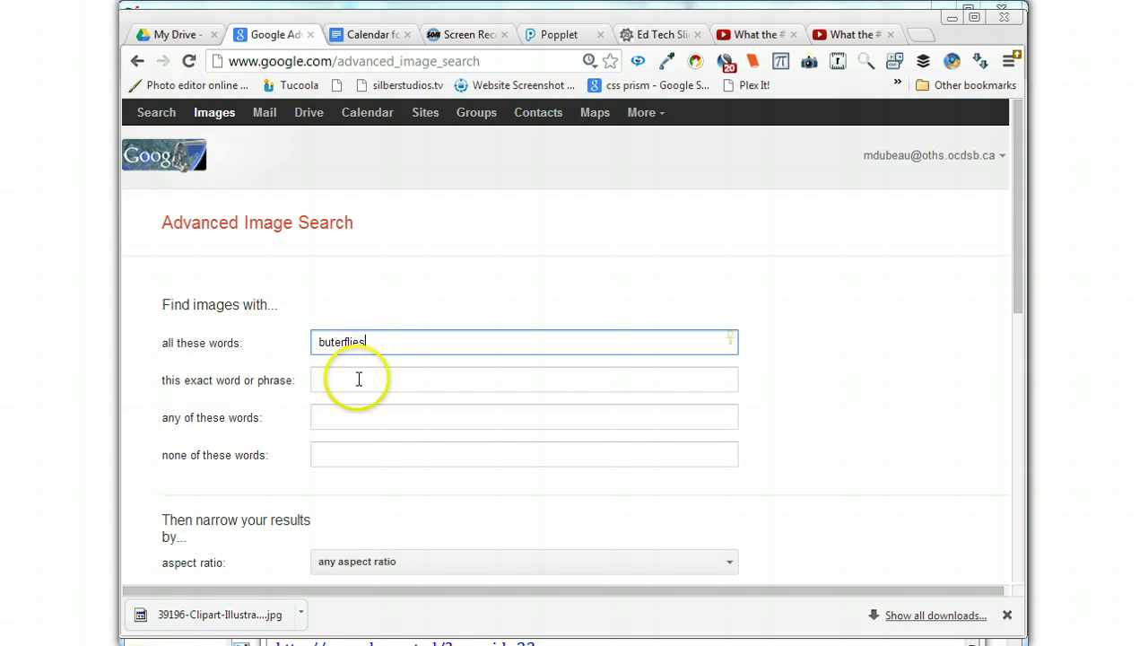
- Set the usage rights to "free to use or share" and run the advanced image search
{"action": "scroll", "coordinate": [357, 378], "scroll_direction": "down", "scroll_amount": 1}
{"action": "scroll", "coordinate": [358, 379], "scroll_direction": "down", "scroll_amount": 4}
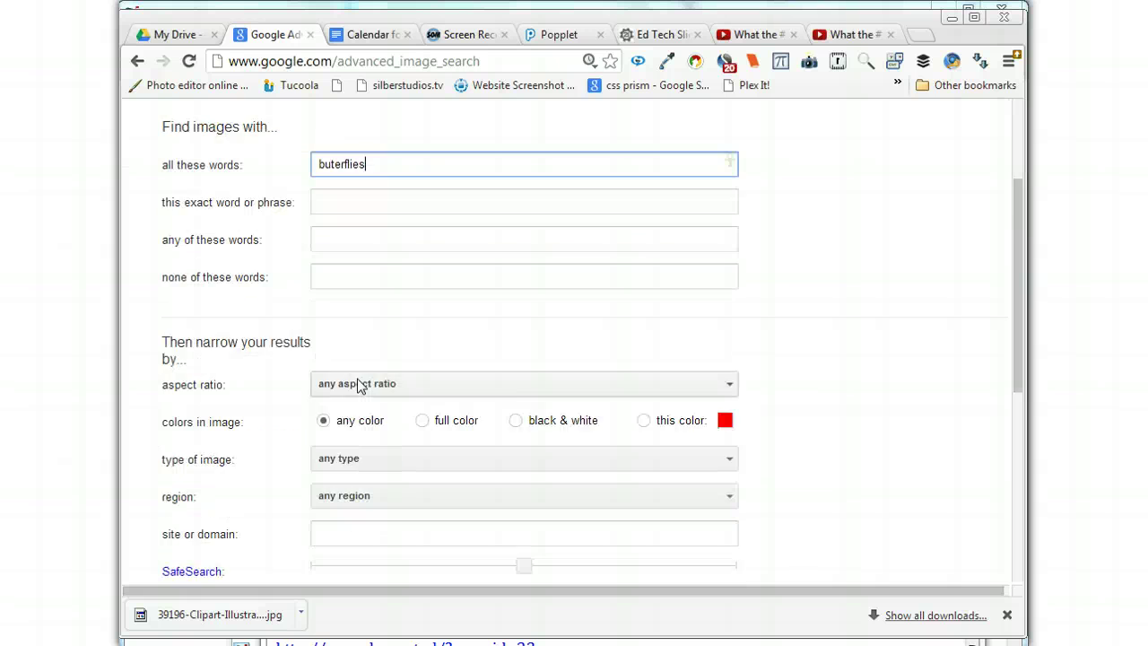
{"action": "left_click", "coordinate": [363, 394]}
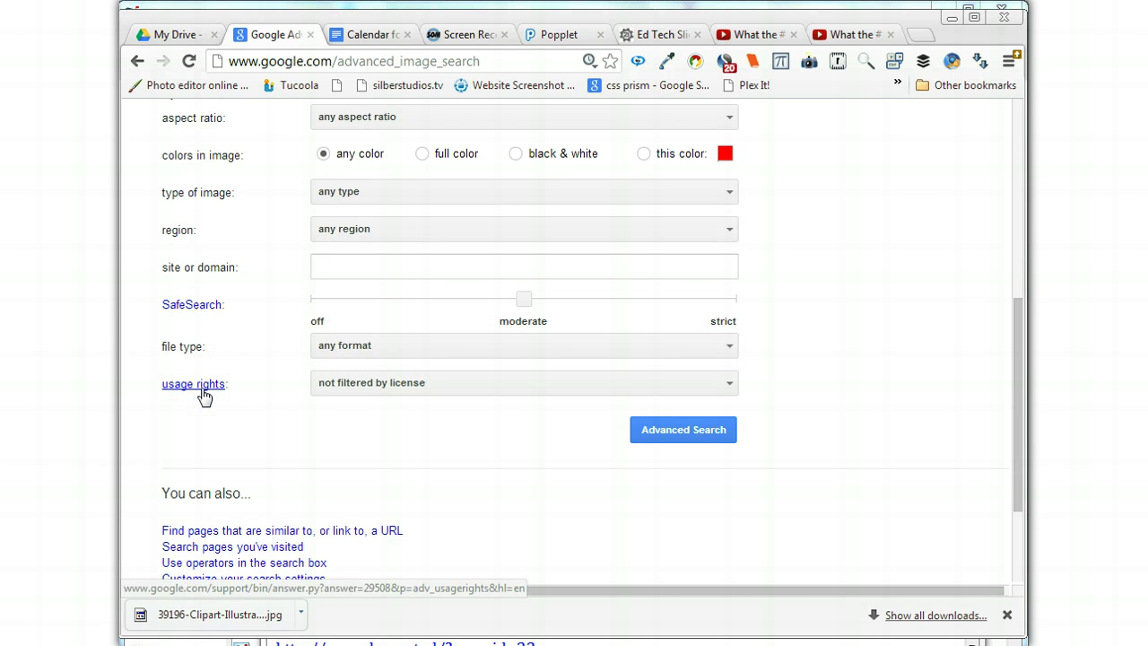
{"action": "left_click", "coordinate": [731, 384]}
{"action": "left_click_drag", "start_coordinate": [691, 403], "coordinate": [401, 363]}
{"action": "scroll", "coordinate": [464, 496], "scroll_direction": "down", "scroll_amount": 1}
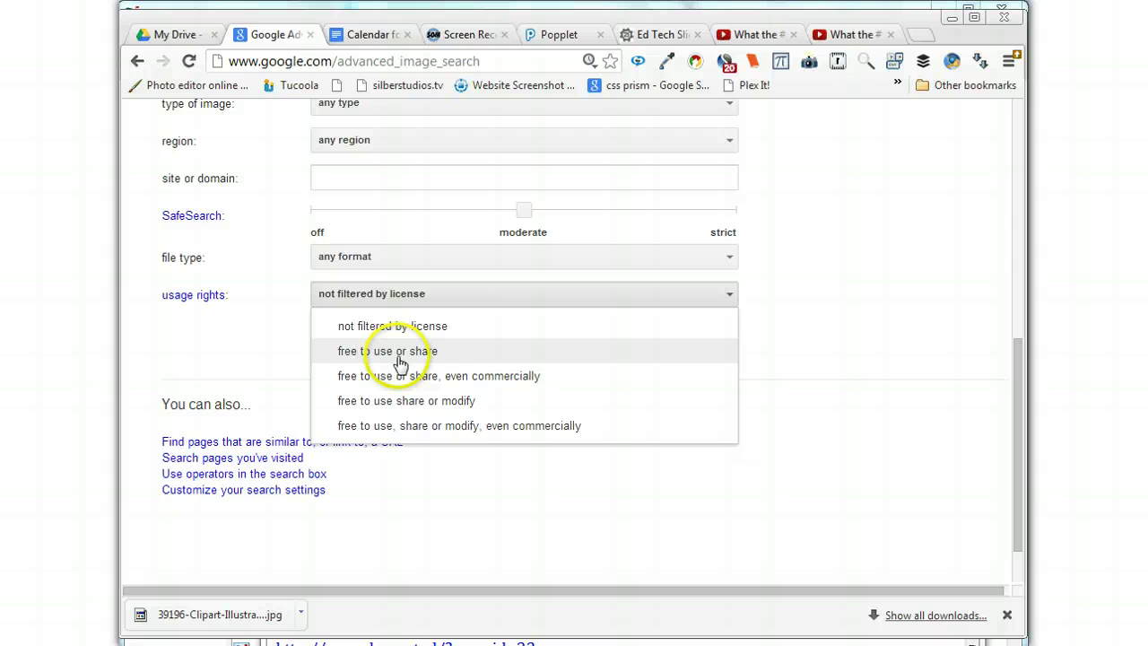
{"action": "left_click", "coordinate": [400, 361]}
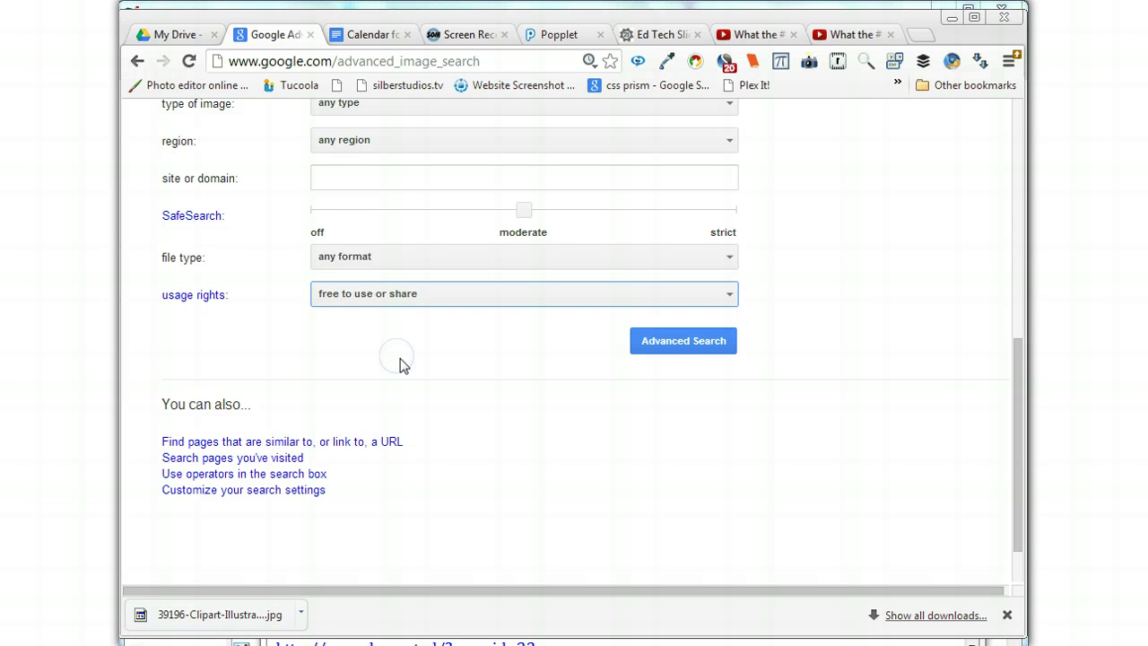
{"action": "left_click", "coordinate": [681, 333]}
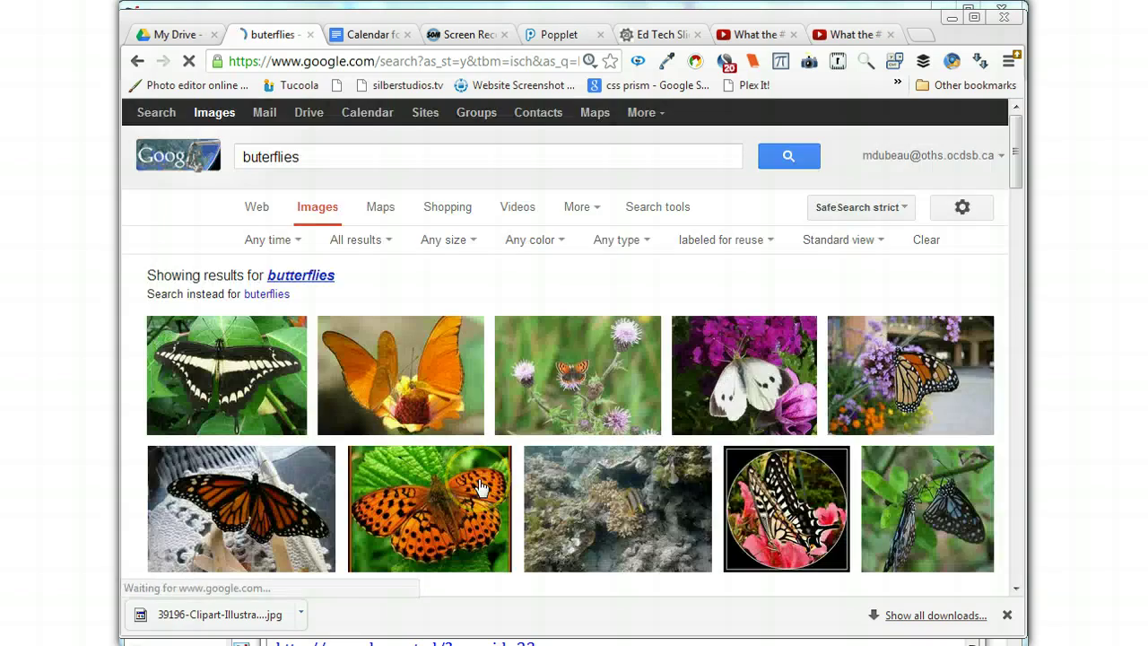
- Look through the butterfly images and filter the results by the colour red
{"action": "scroll", "coordinate": [482, 487], "scroll_direction": "down", "scroll_amount": 5}
{"action": "scroll", "coordinate": [480, 485], "scroll_direction": "down", "scroll_amount": 11}
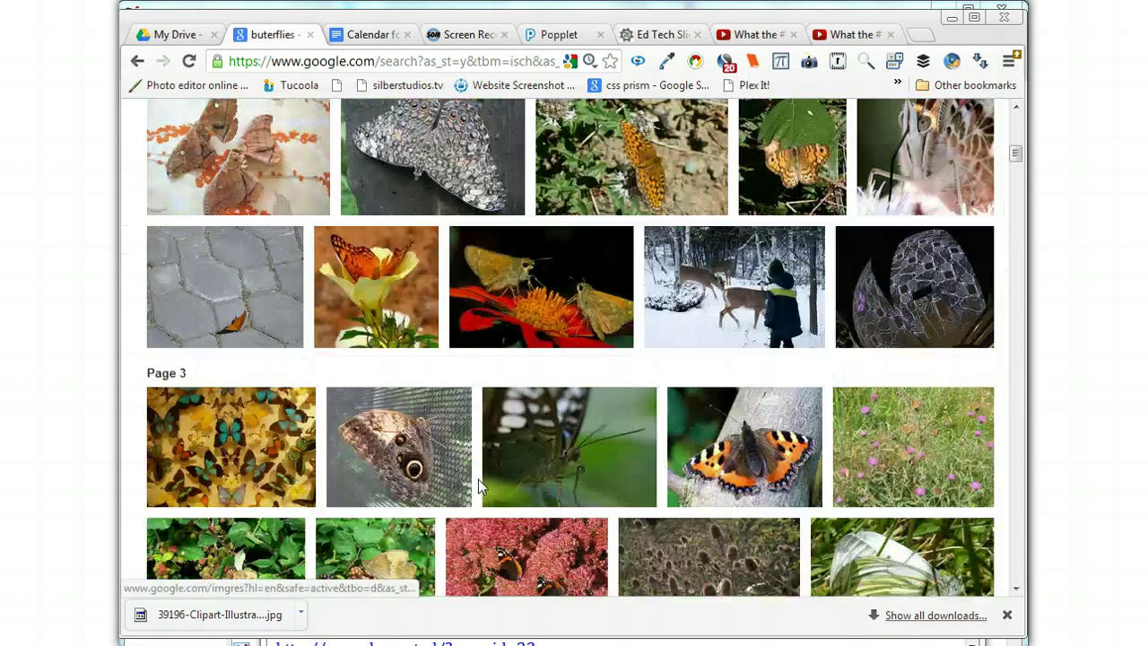
{"action": "scroll", "coordinate": [479, 485], "scroll_direction": "up", "scroll_amount": 5}
{"action": "scroll", "coordinate": [480, 485], "scroll_direction": "up", "scroll_amount": 15}
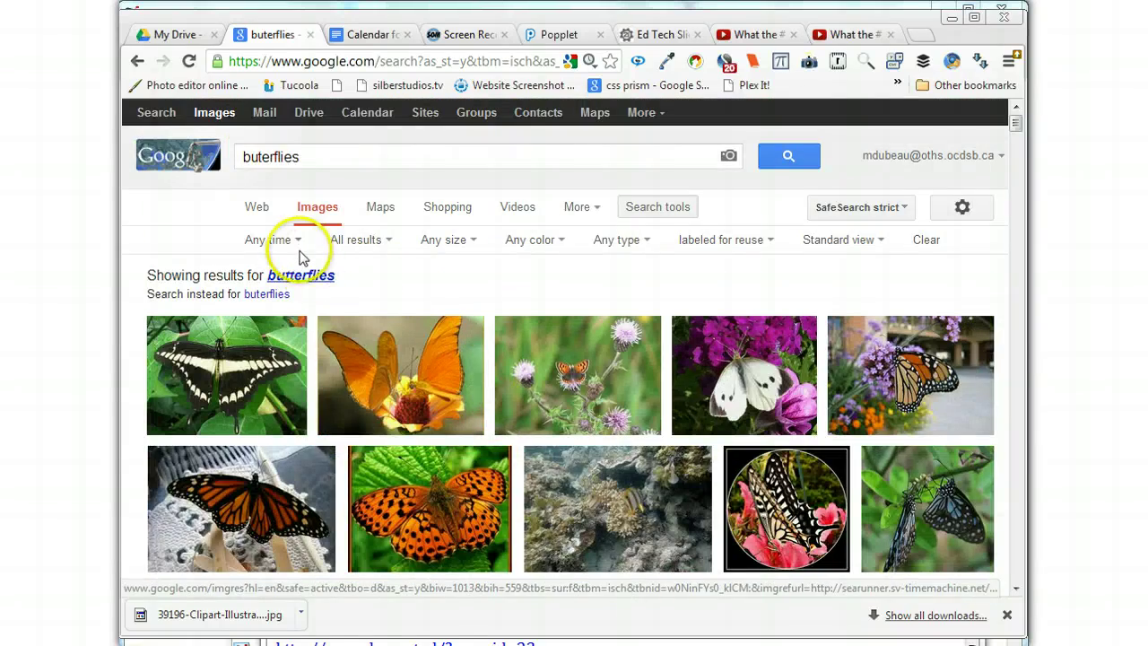
{"action": "left_click", "coordinate": [544, 242]}
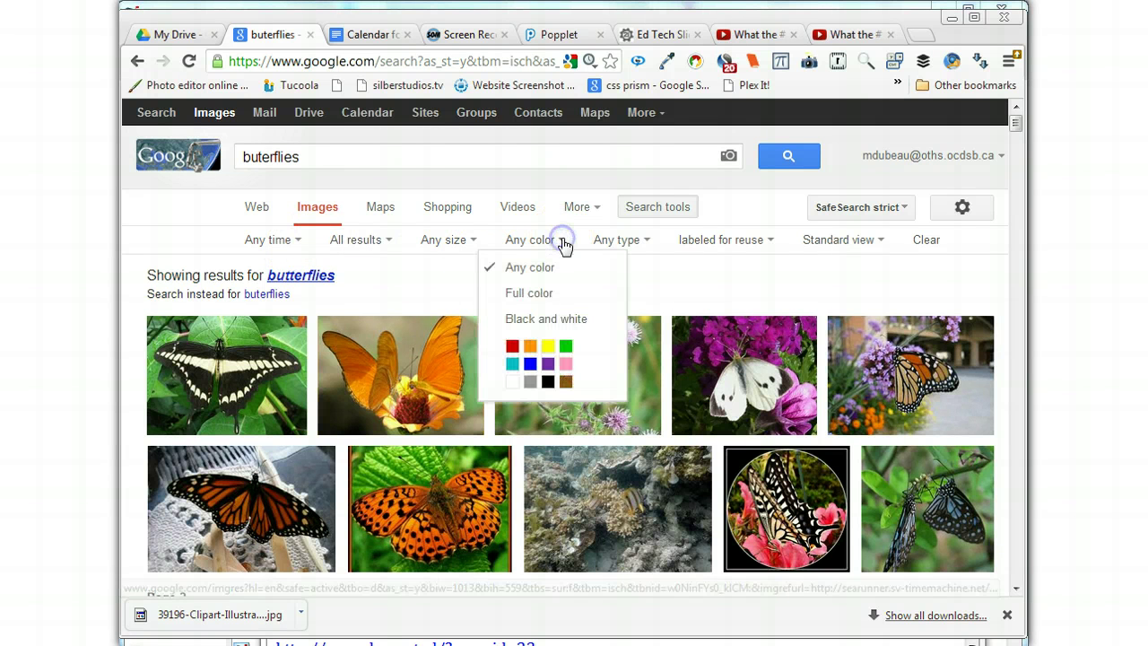
{"action": "left_click", "coordinate": [514, 347]}
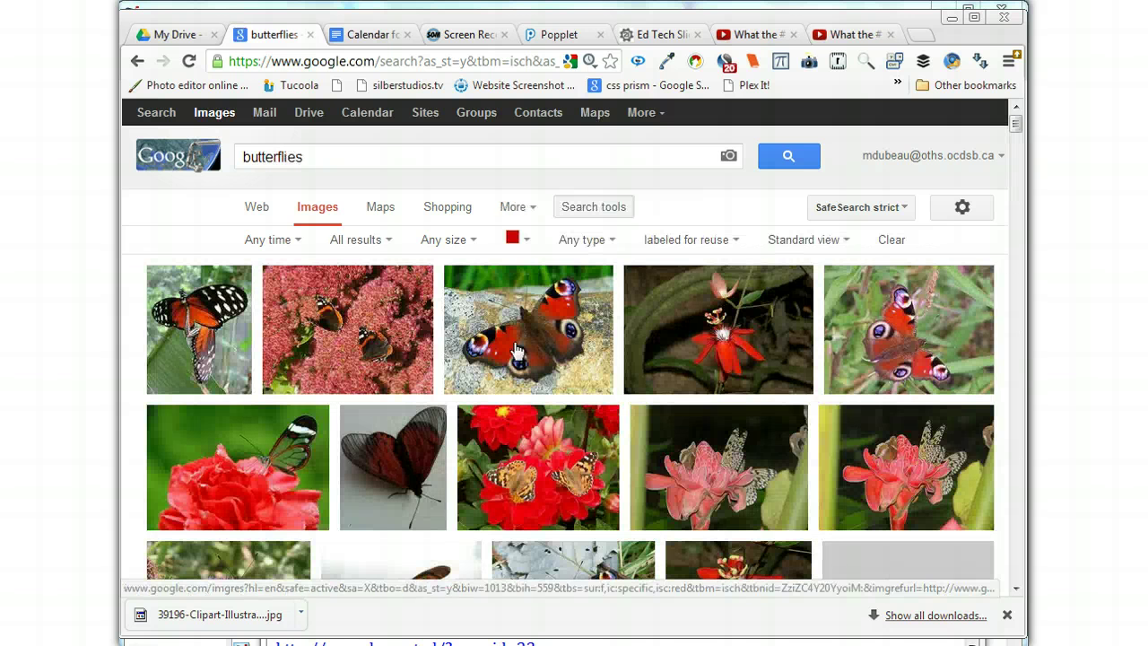
- Check the available reuse licence filters and switch the image results from the standard view to showing image sizes
{"action": "mouse_move", "coordinate": [827, 270]}
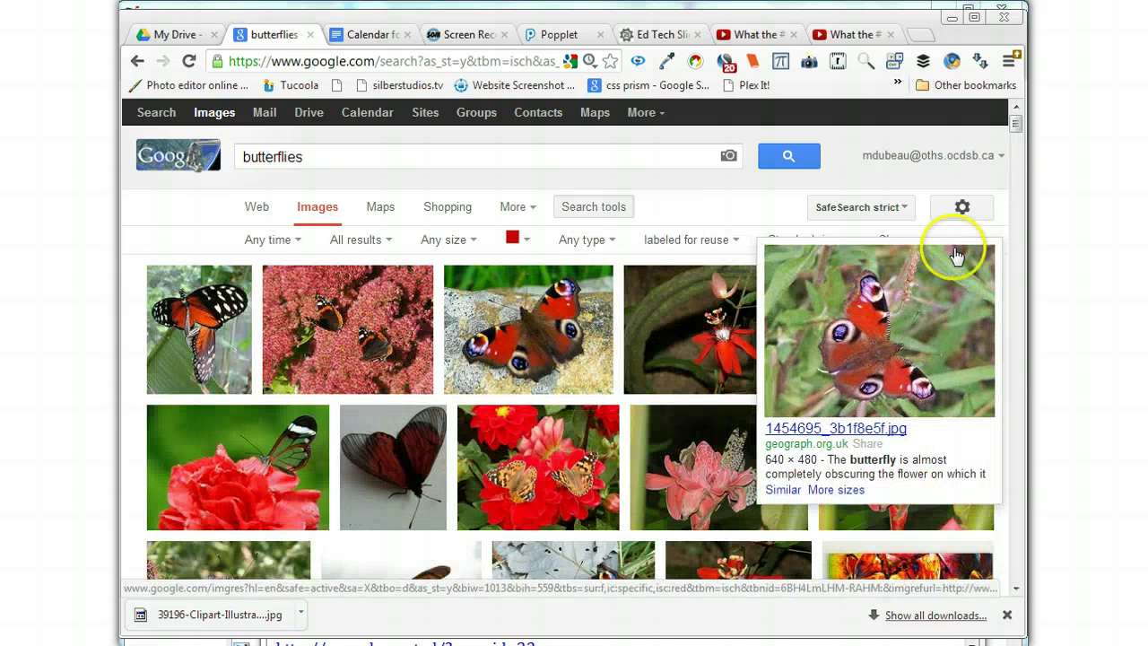
{"action": "left_click", "coordinate": [736, 242]}
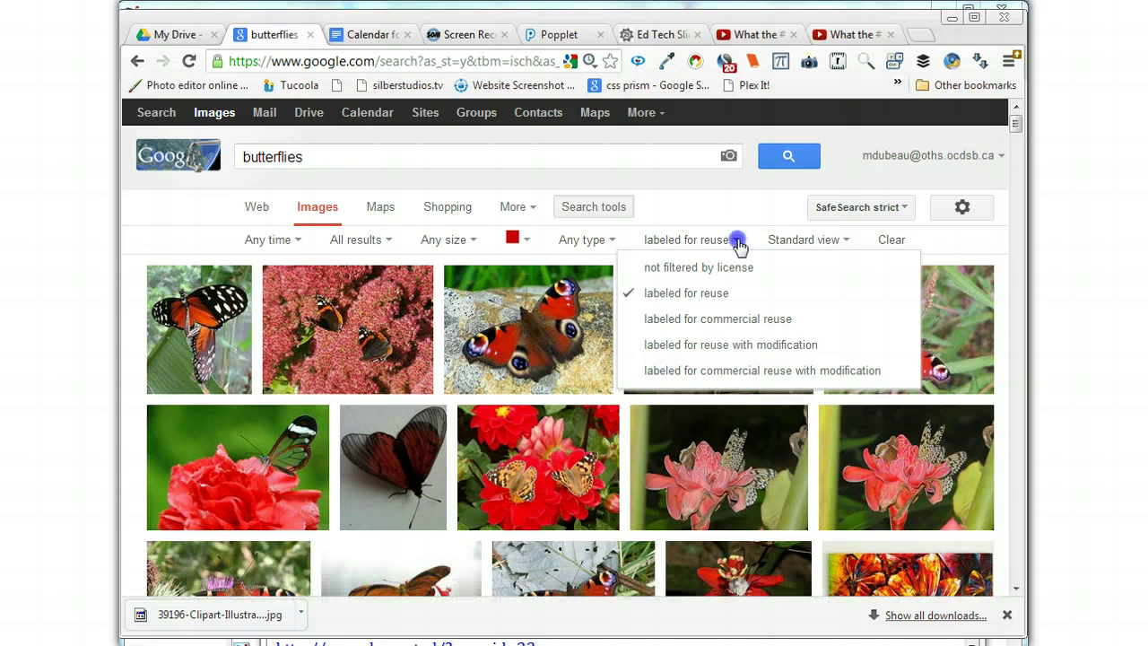
{"action": "left_click", "coordinate": [737, 242]}
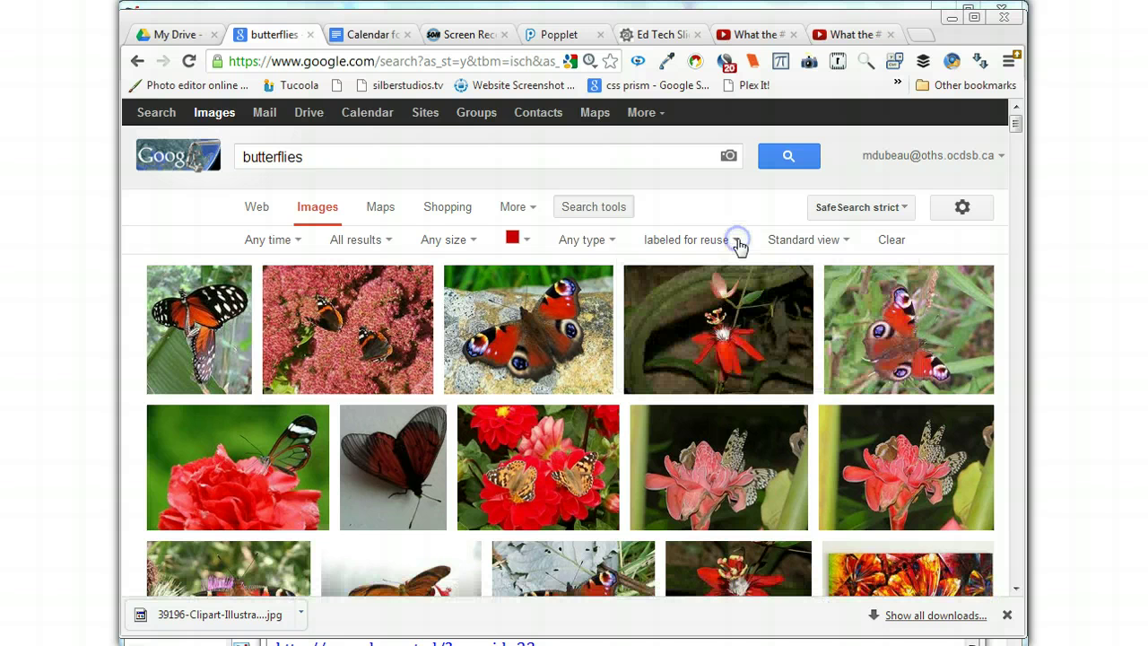
{"action": "left_click", "coordinate": [845, 242]}
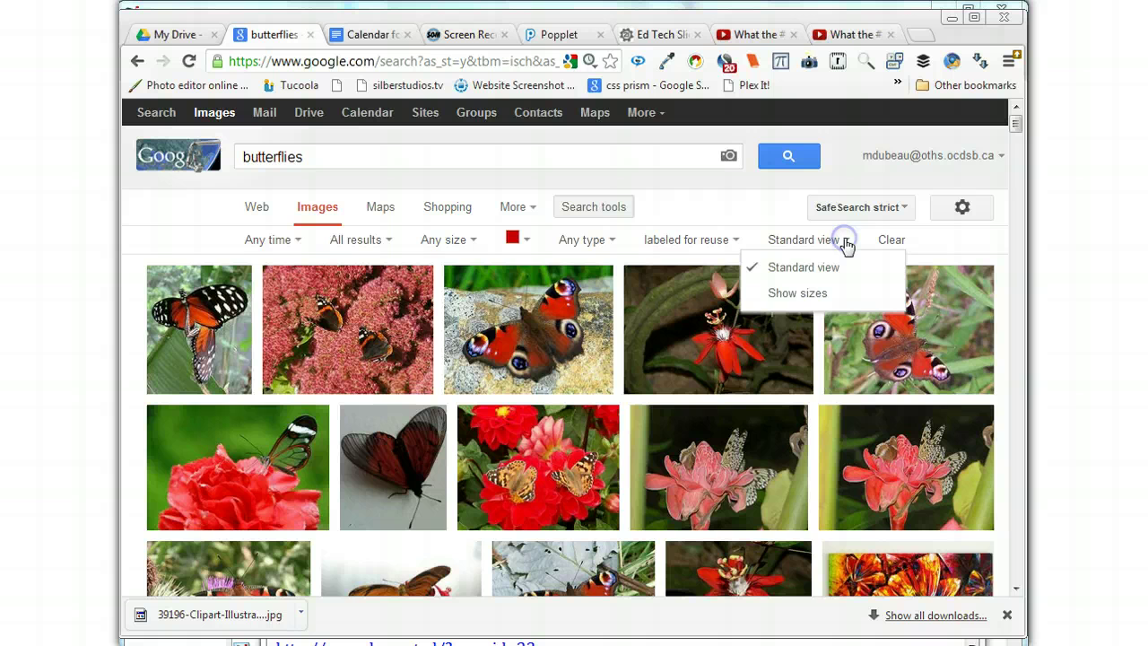
{"action": "left_click", "coordinate": [805, 294]}
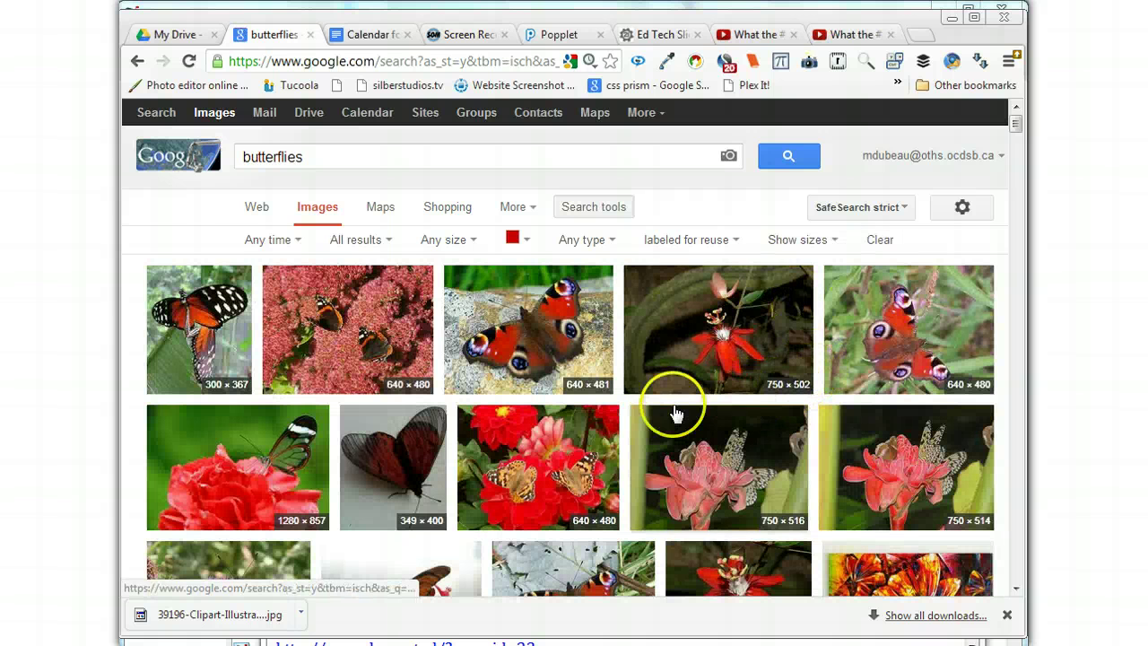
- Review the choices offered by the size, result grouping, time, licence and view filters for the butterfly images
{"action": "mouse_move", "coordinate": [765, 389]}
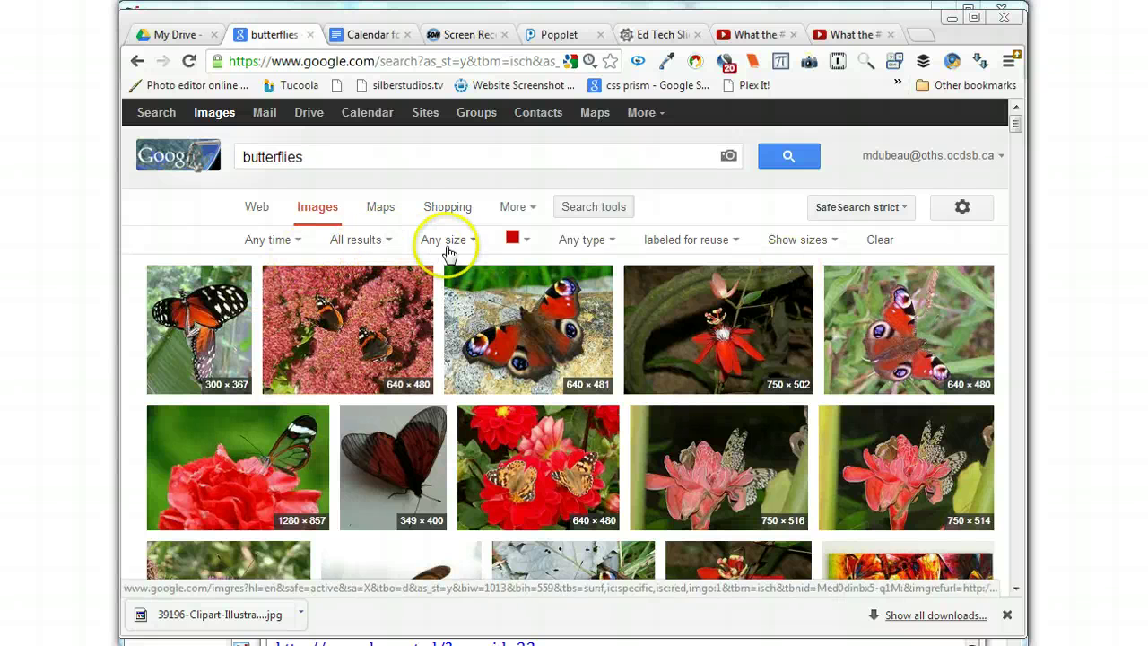
{"action": "left_click", "coordinate": [475, 251]}
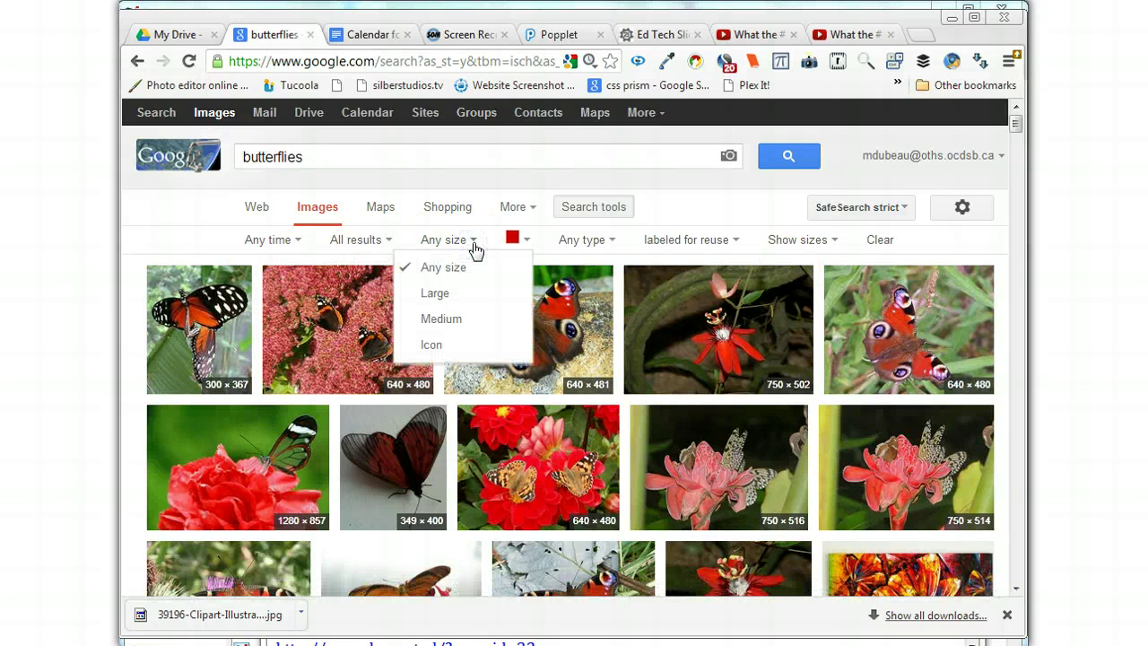
{"action": "left_click", "coordinate": [385, 240]}
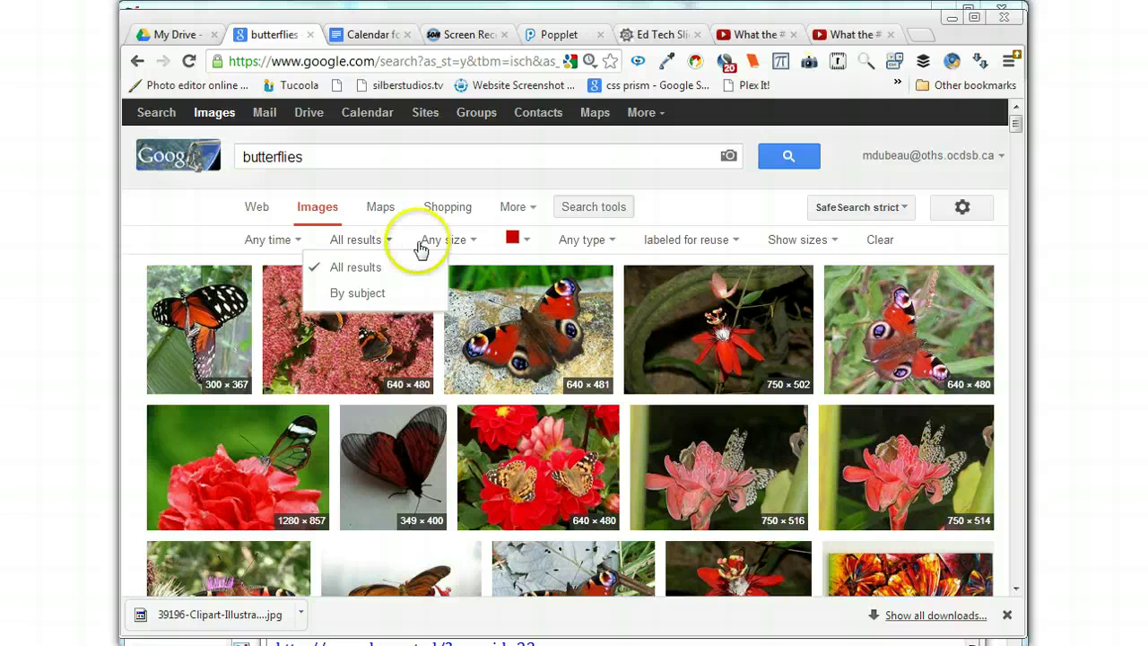
{"action": "left_click", "coordinate": [297, 242]}
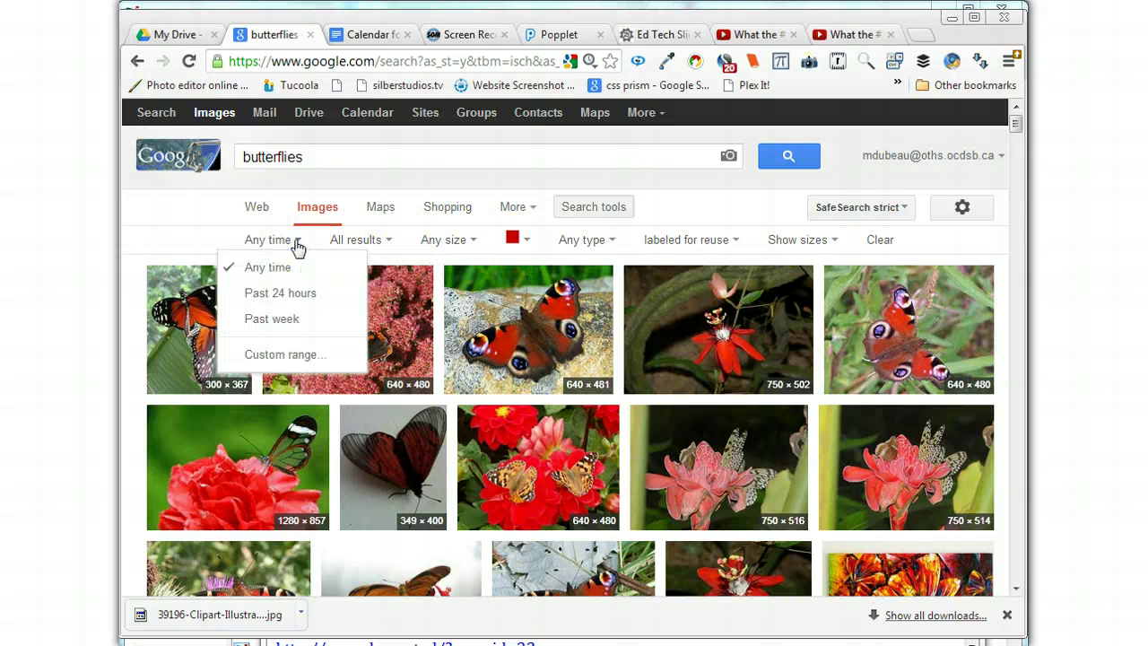
{"action": "left_click", "coordinate": [712, 251]}
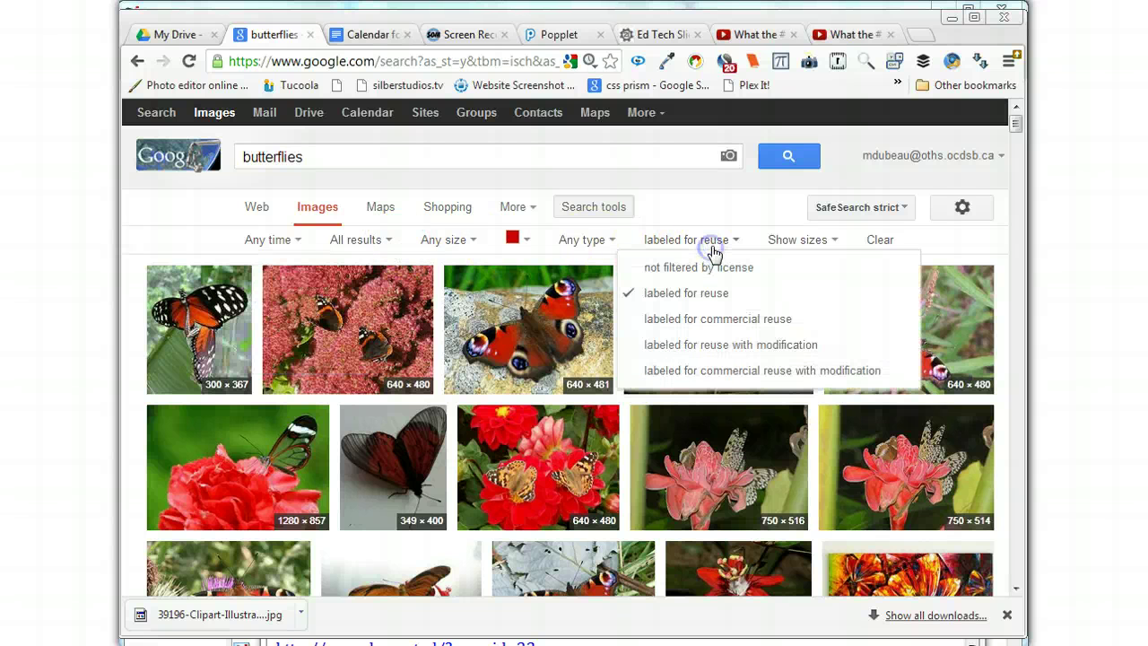
{"action": "left_click", "coordinate": [810, 241]}
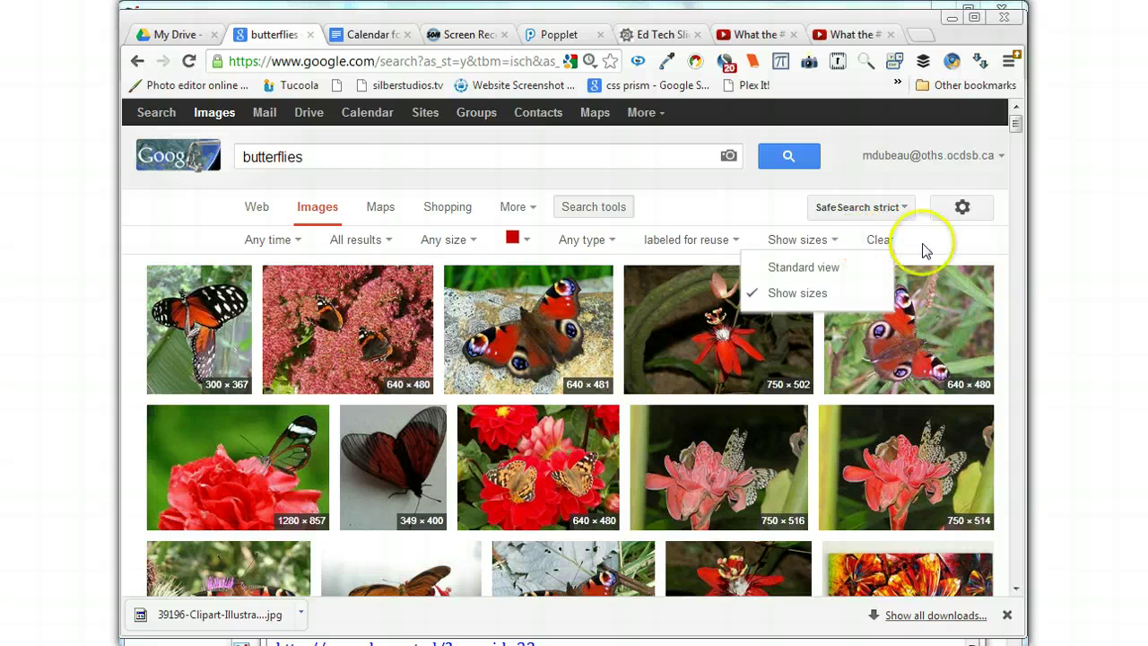
{"action": "left_click", "coordinate": [951, 248]}
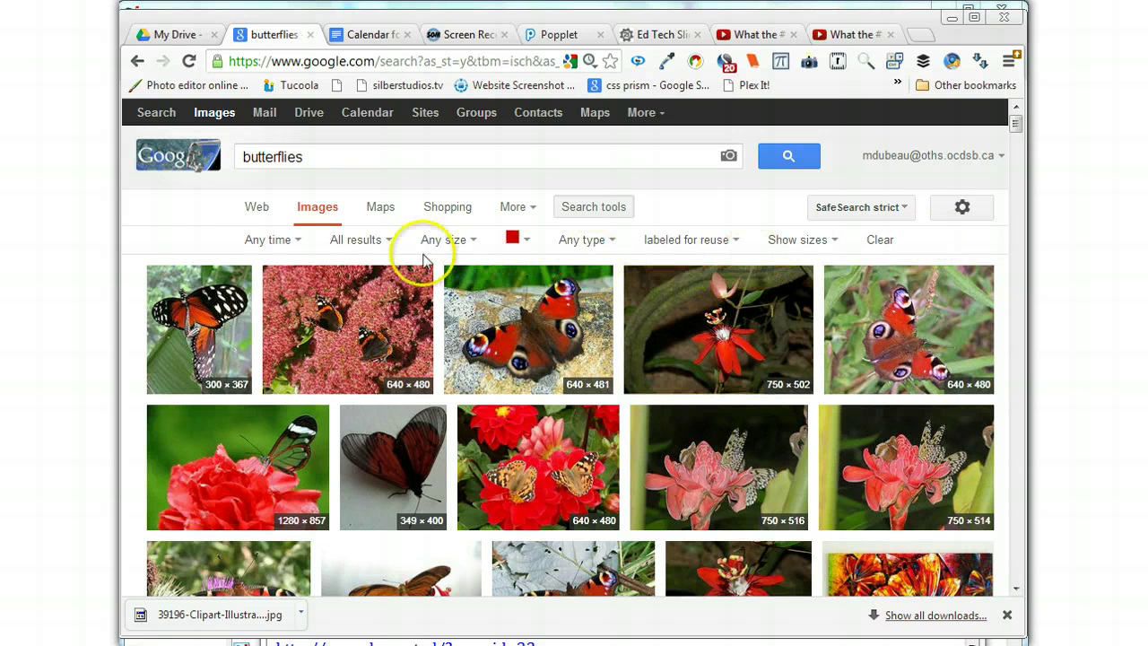
- Browse through several pages of the red butterfly images and check the available colour filter choices
{"action": "scroll", "coordinate": [425, 357], "scroll_direction": "down", "scroll_amount": 5}
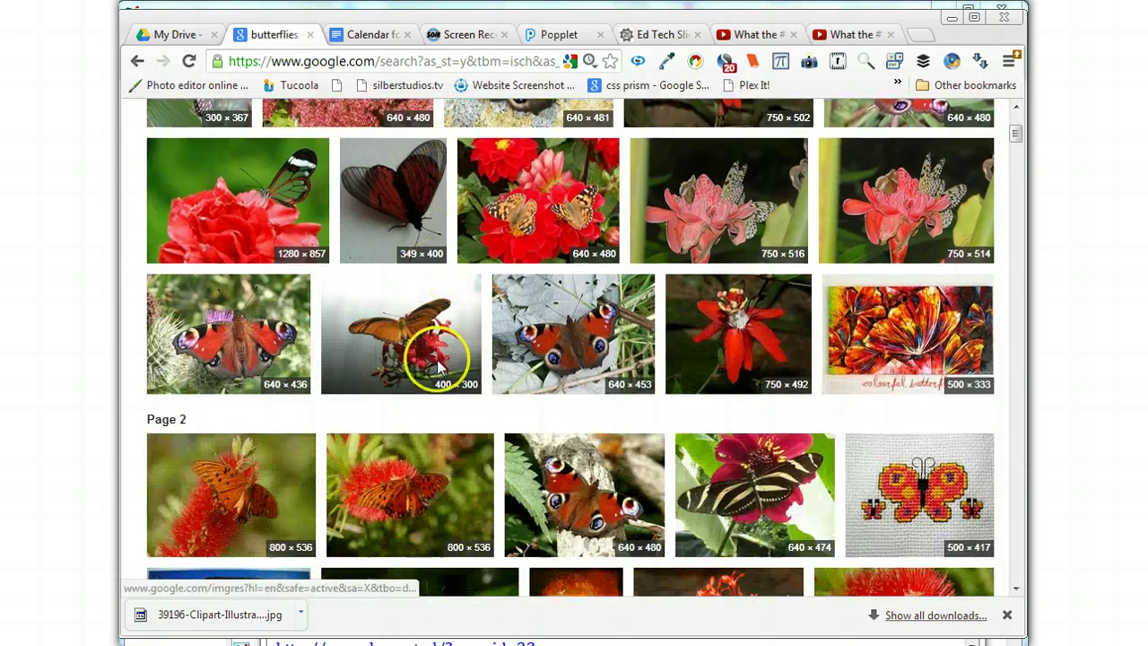
{"action": "scroll", "coordinate": [439, 368], "scroll_direction": "down", "scroll_amount": 8}
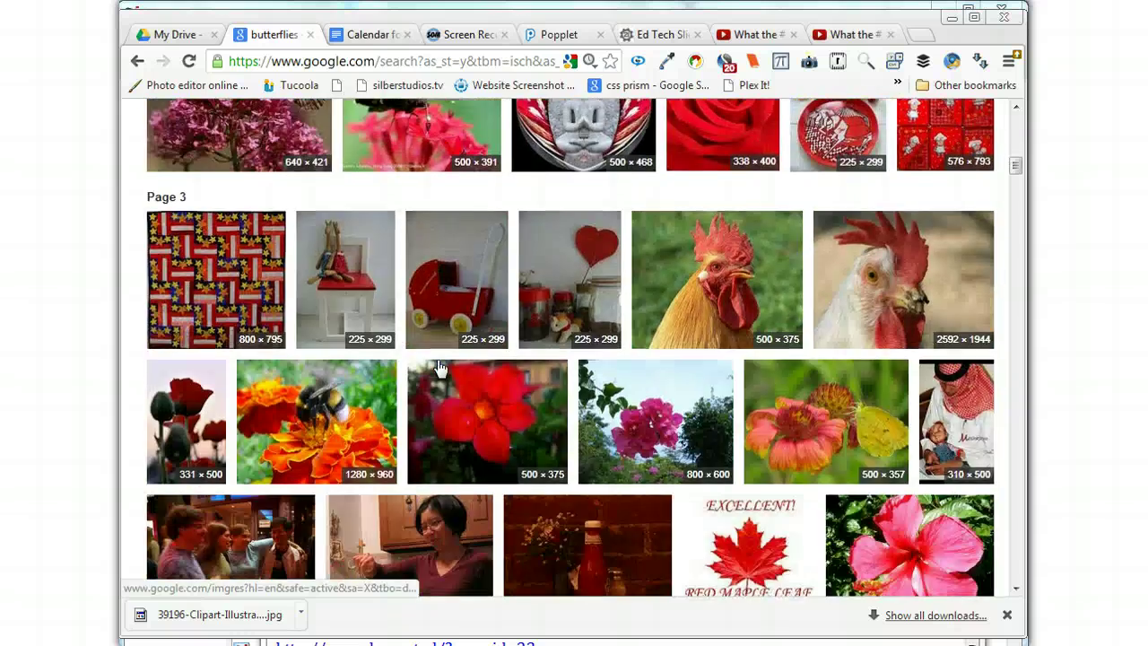
{"action": "scroll", "coordinate": [440, 367], "scroll_direction": "up", "scroll_amount": 5}
{"action": "scroll", "coordinate": [439, 368], "scroll_direction": "up", "scroll_amount": 10}
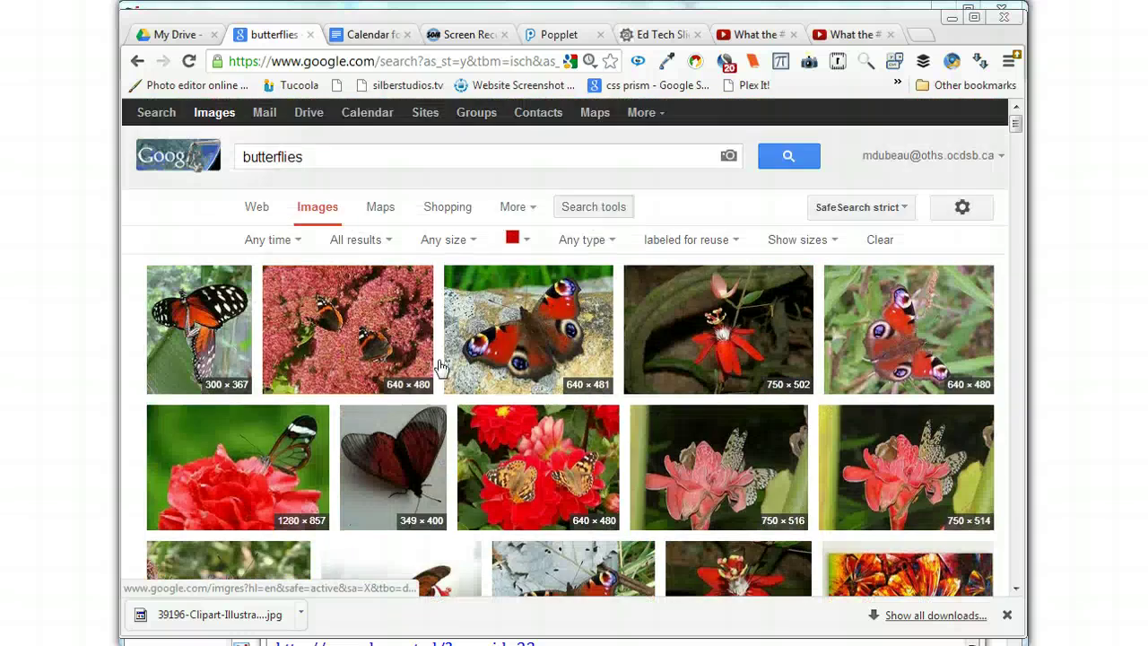
{"action": "left_click", "coordinate": [527, 239]}
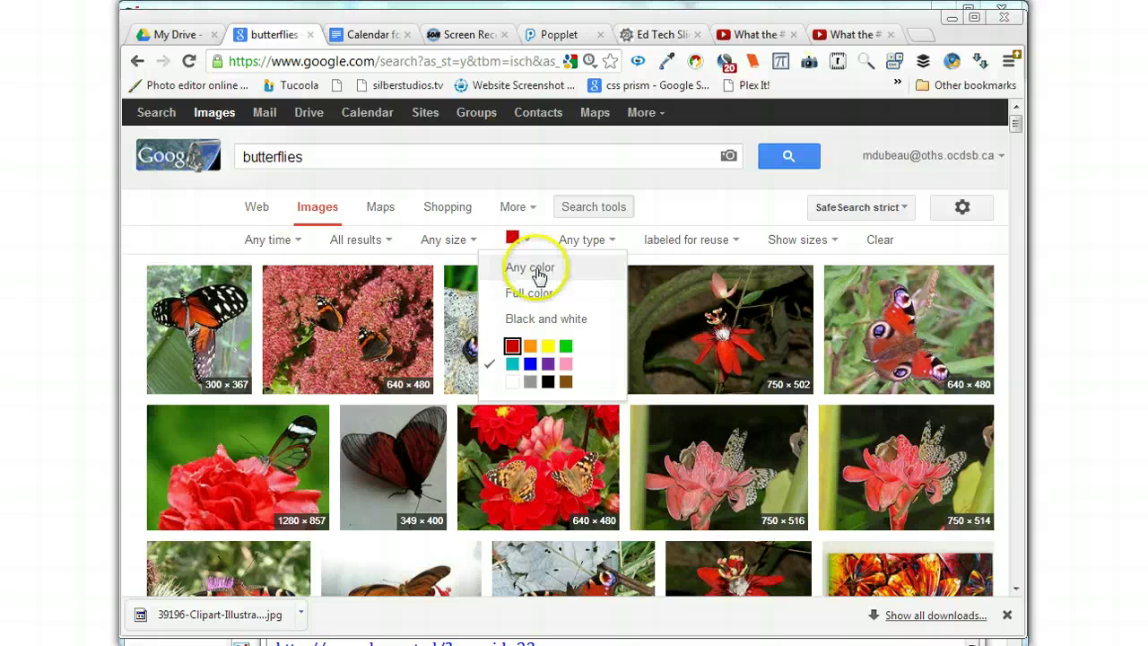
{"action": "left_click", "coordinate": [535, 245]}
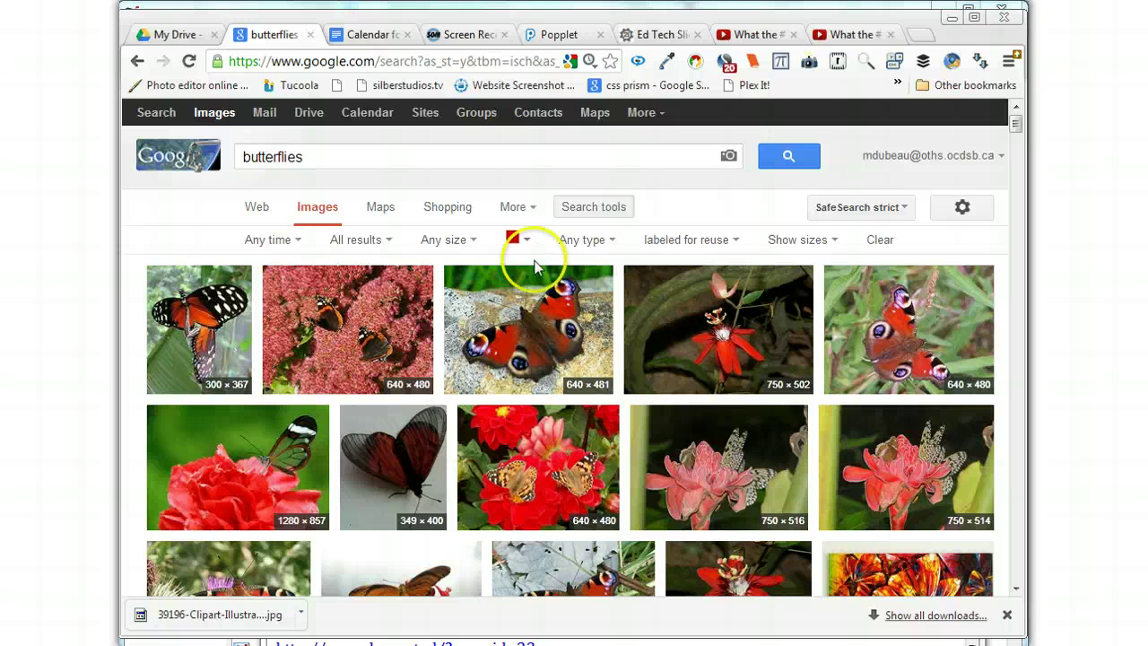
- Preview the image of butterflies on pink sedum and view the options for saving or copying it
{"action": "mouse_move", "coordinate": [337, 346]}
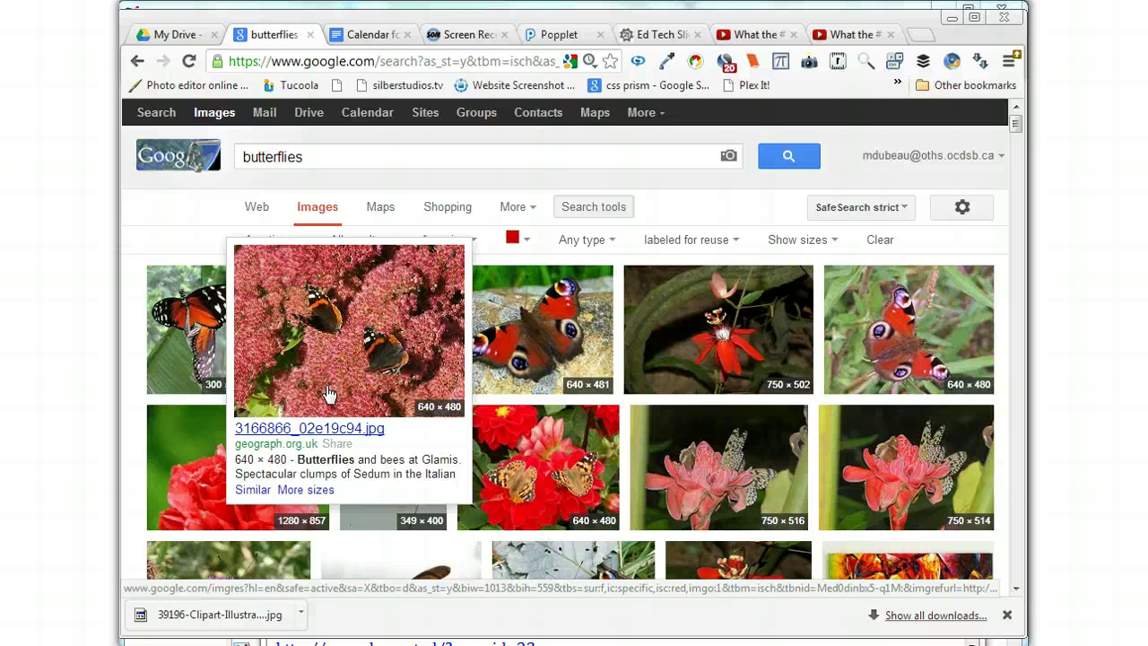
{"action": "left_click", "coordinate": [334, 377]}
{"action": "right_click", "coordinate": [333, 372]}
{"action": "left_click", "coordinate": [413, 148]}
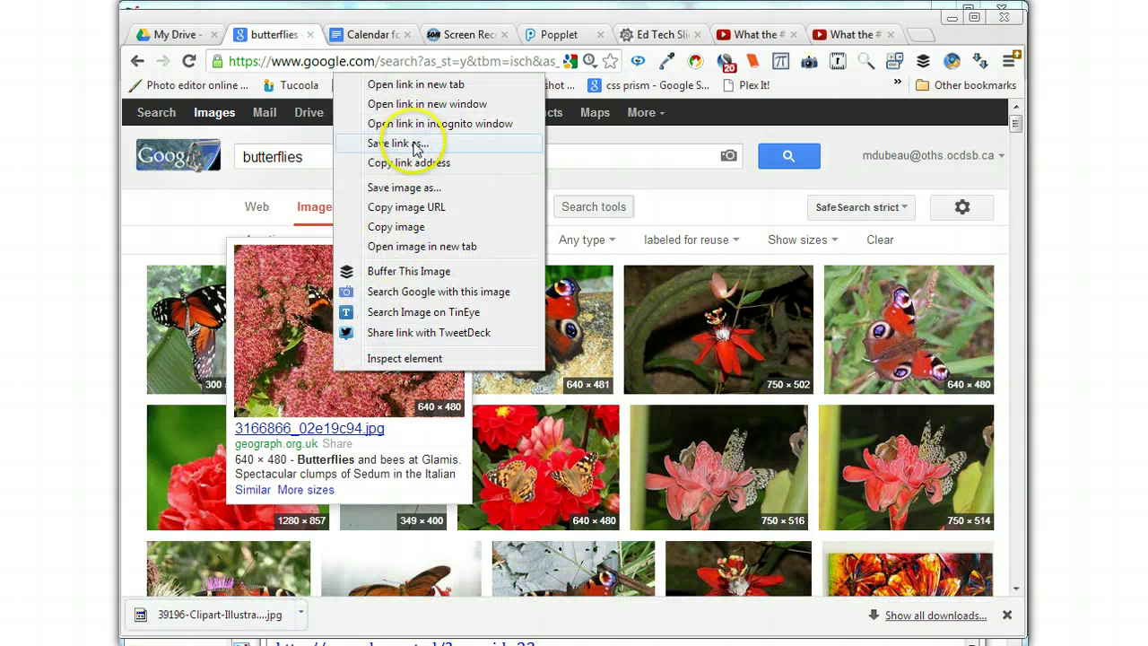
{"action": "left_click", "coordinate": [708, 208]}
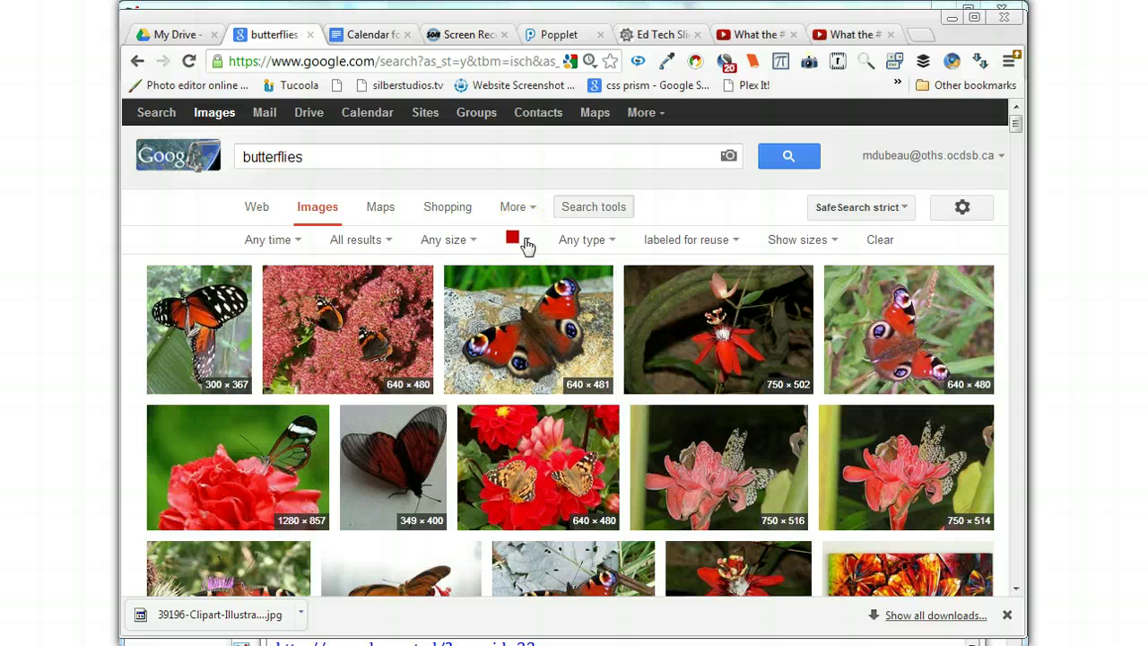
- Replace the butterflies query with "flickr" and run the search
{"action": "left_click", "coordinate": [284, 159]}
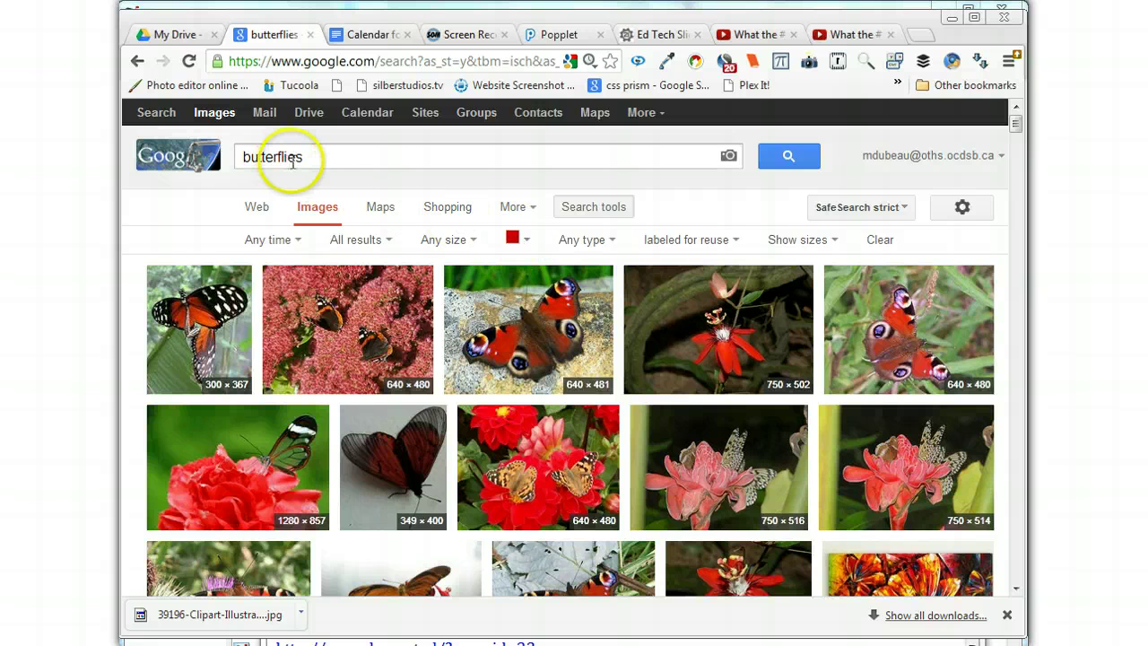
{"action": "left_click", "coordinate": [314, 160]}
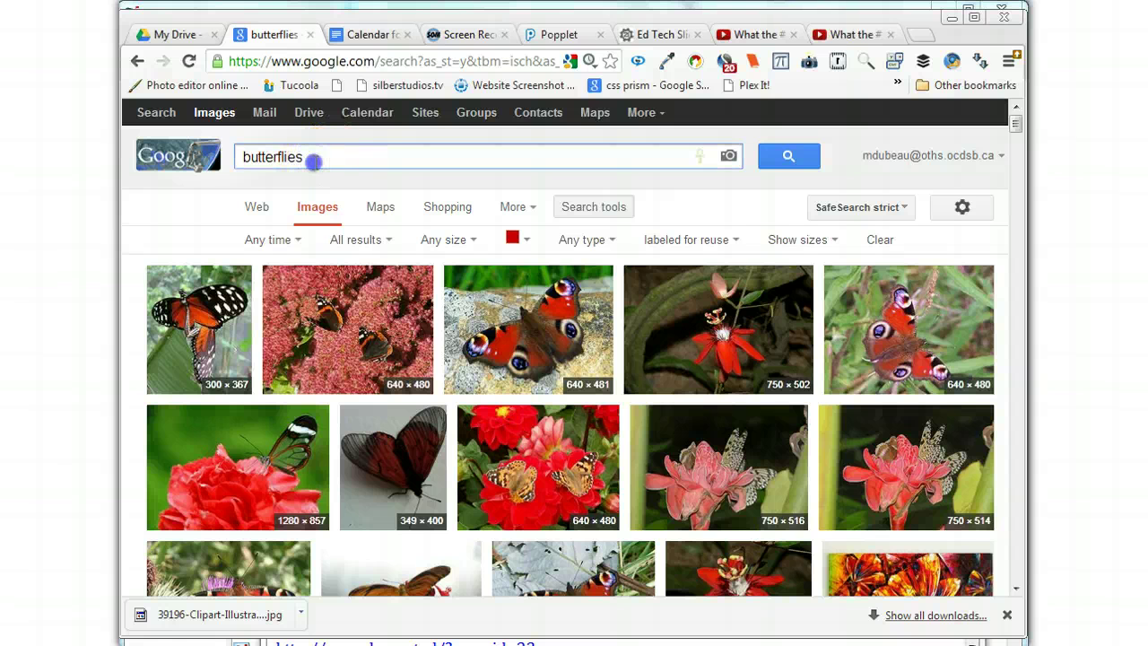
{"action": "left_click_drag", "start_coordinate": [314, 161], "coordinate": [238, 159]}
{"action": "type", "text": "flic"}
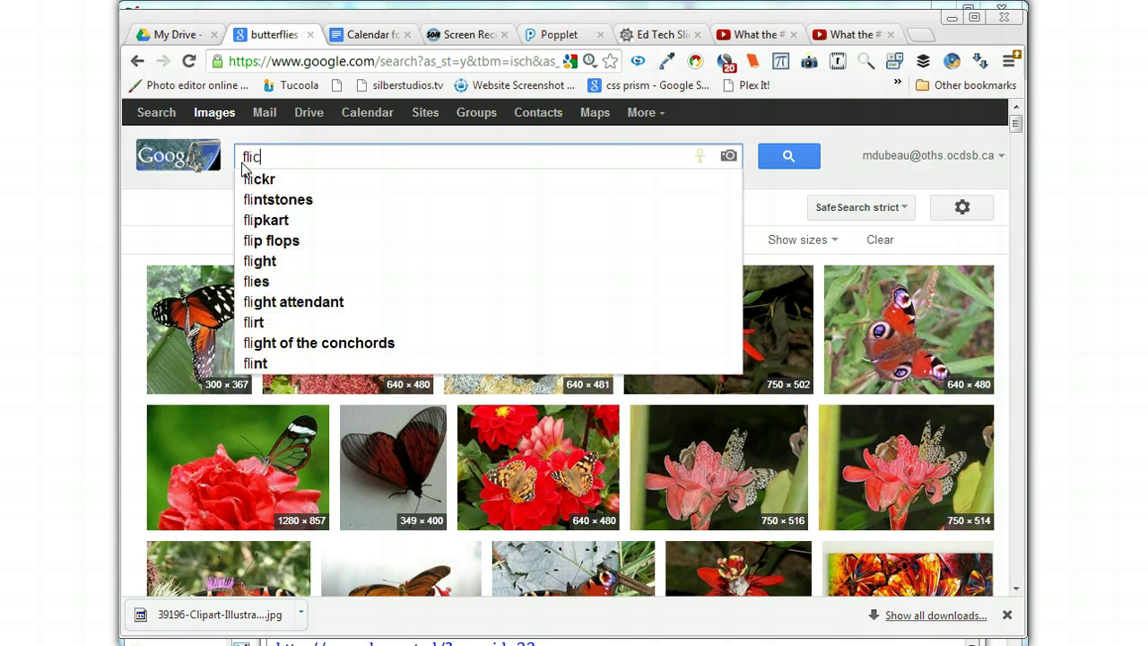
{"action": "type", "text": "ker"}
{"action": "key", "text": "BackSpace"}
{"action": "key", "text": "BackSpace"}
{"action": "type", "text": "r"}
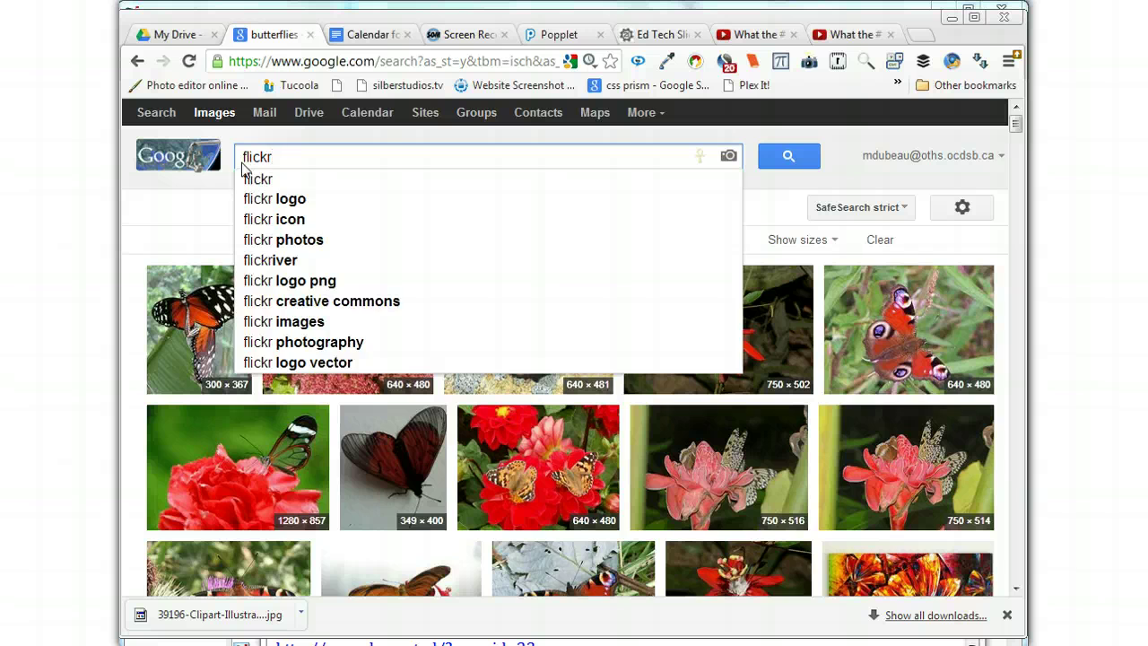
{"action": "key", "text": "Return"}
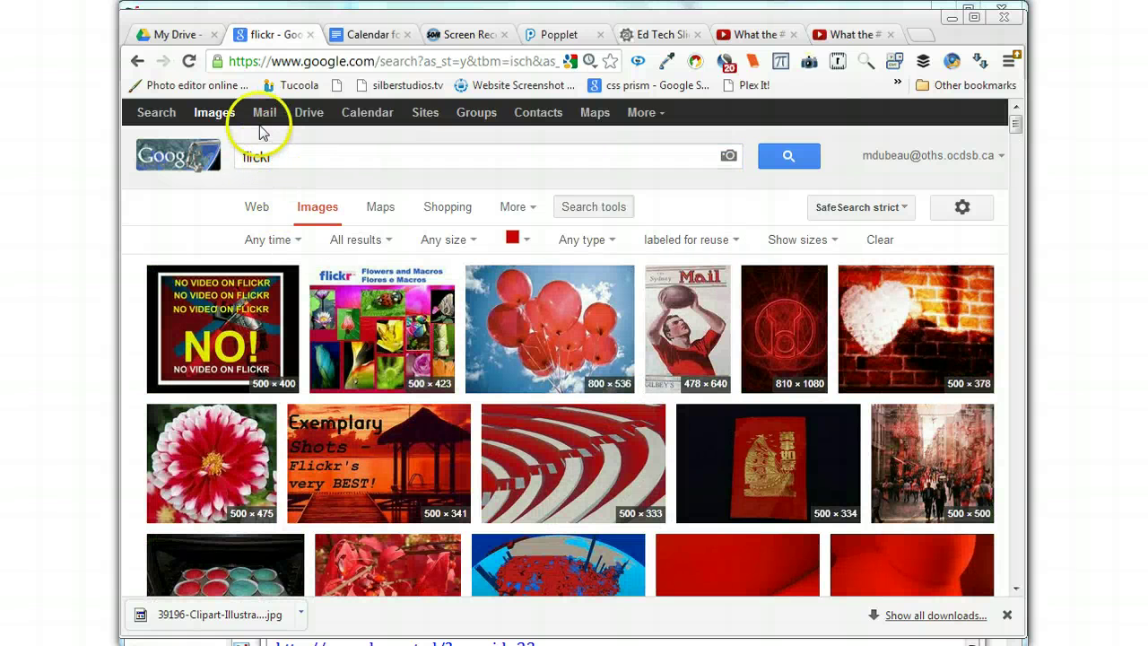
- Open the Flickr website from the web results for the query and go to its Advanced Search page
{"action": "left_click", "coordinate": [156, 119]}
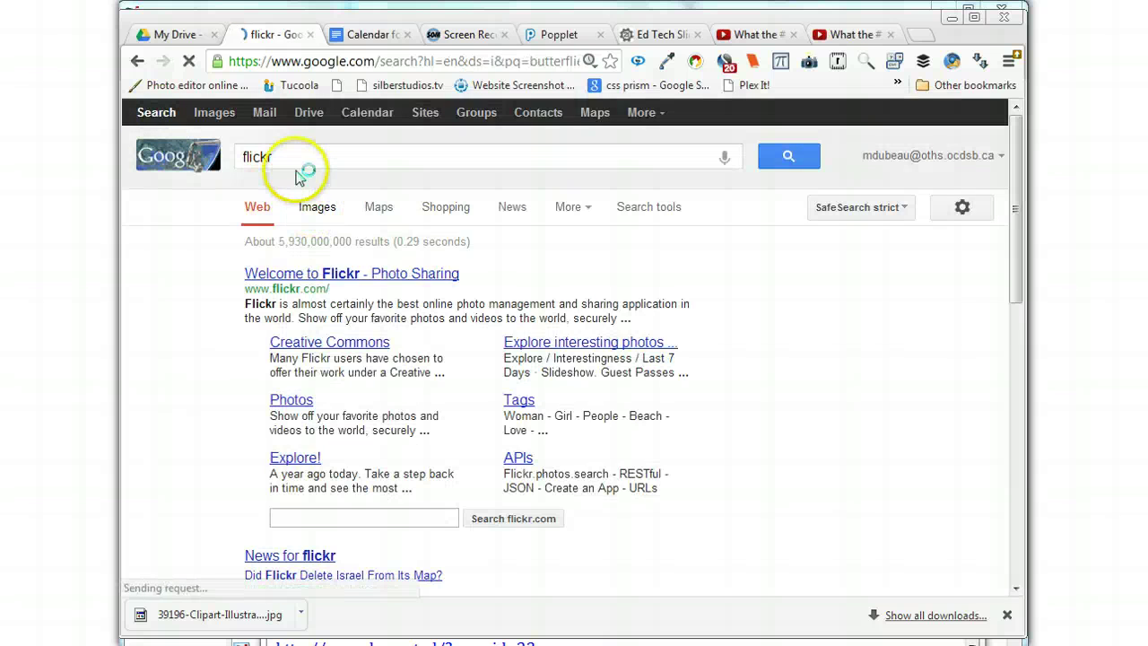
{"action": "left_click", "coordinate": [335, 283]}
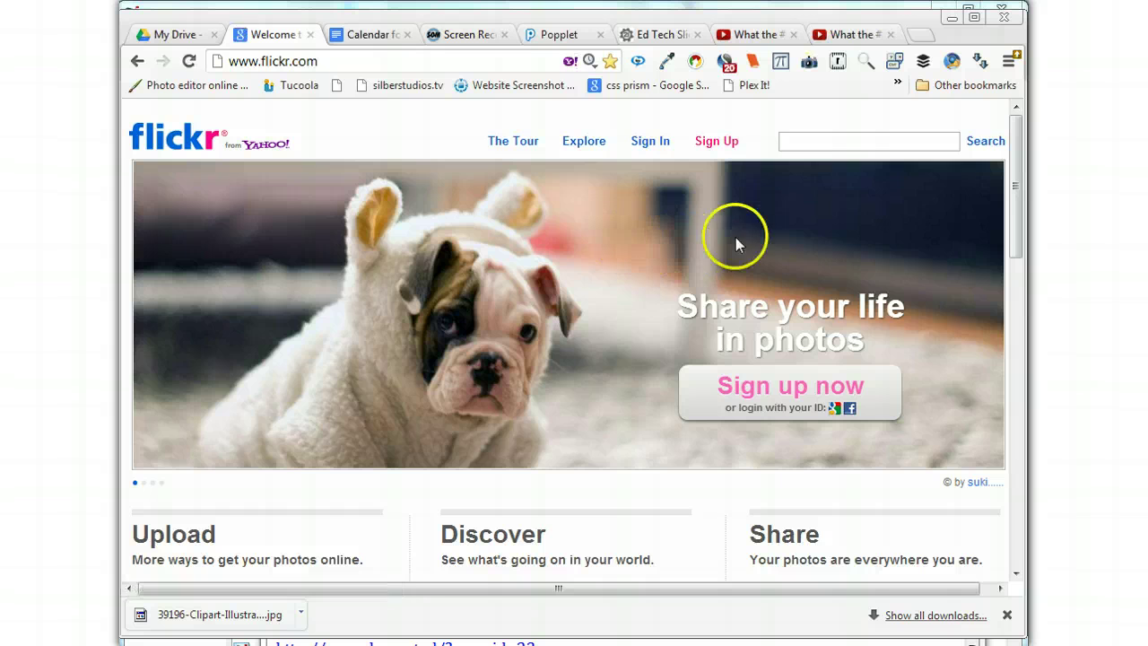
{"action": "left_click", "coordinate": [994, 140]}
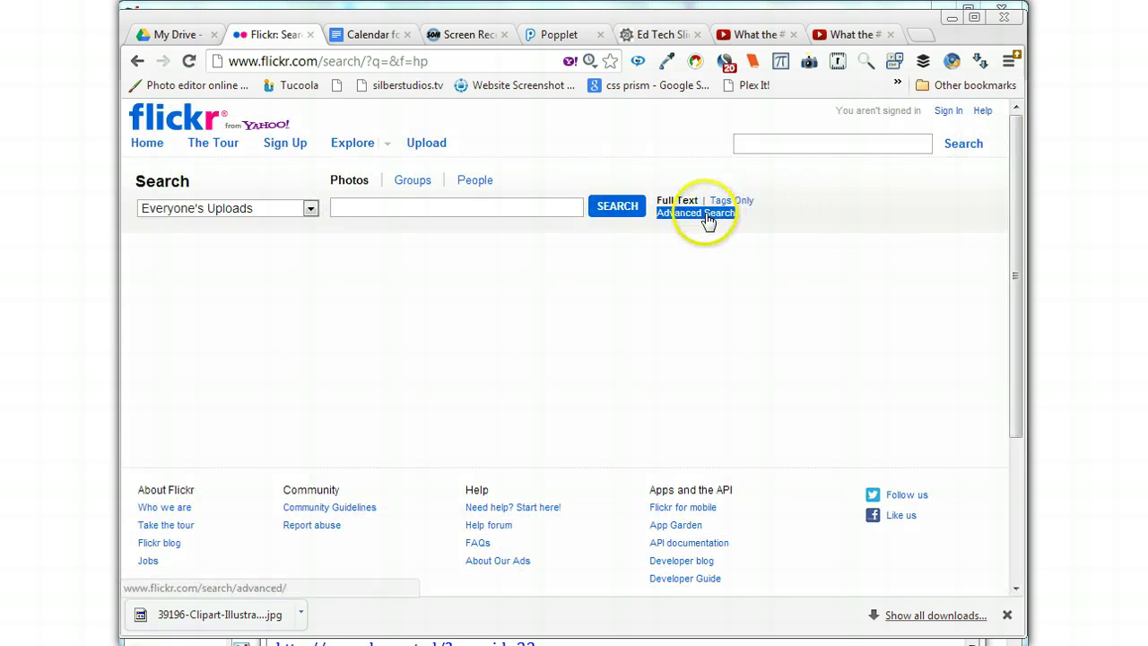
{"action": "left_click", "coordinate": [708, 218]}
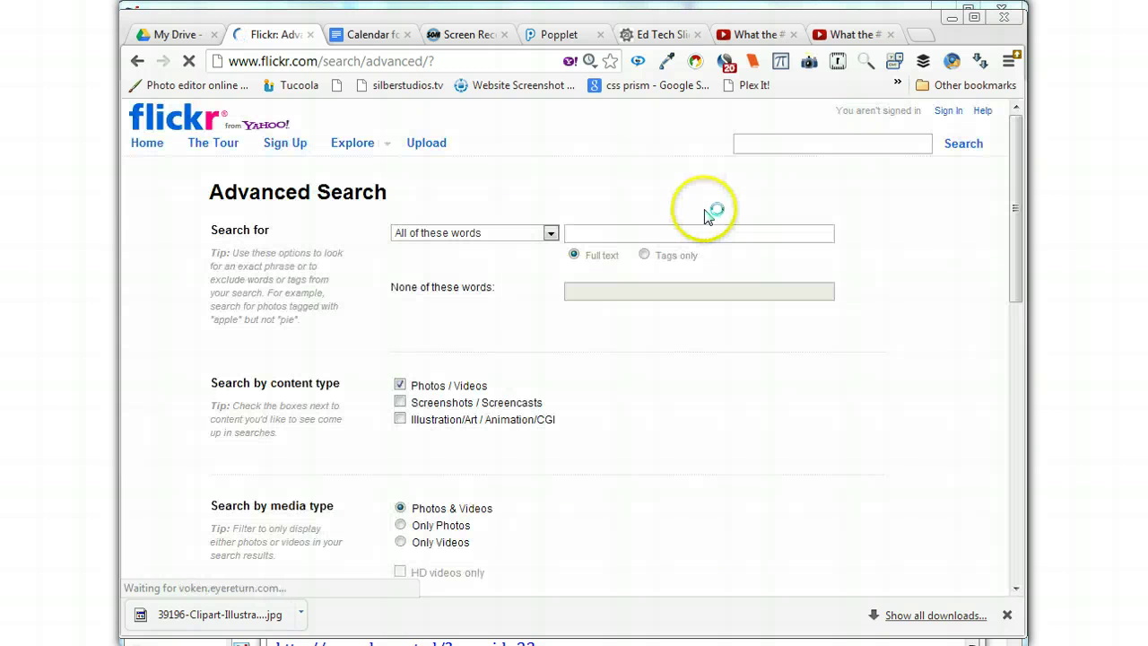
- Check the word-matching choices and limit the Advanced Search to only Creative Commons-licensed content
{"action": "left_click", "coordinate": [544, 236]}
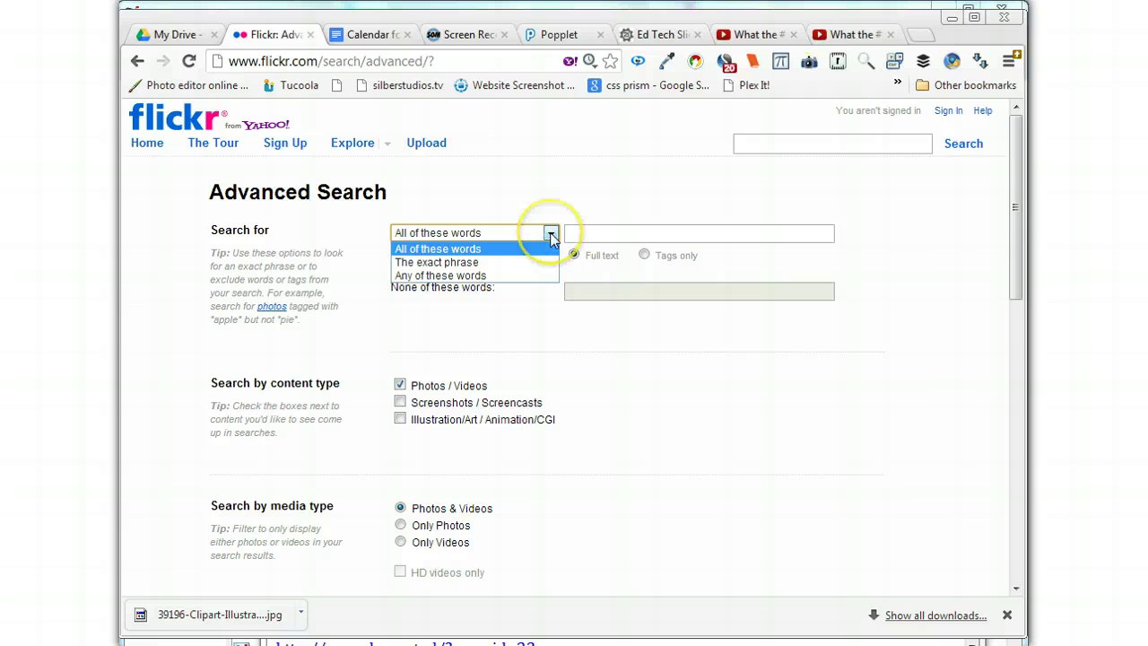
{"action": "left_click", "coordinate": [551, 236]}
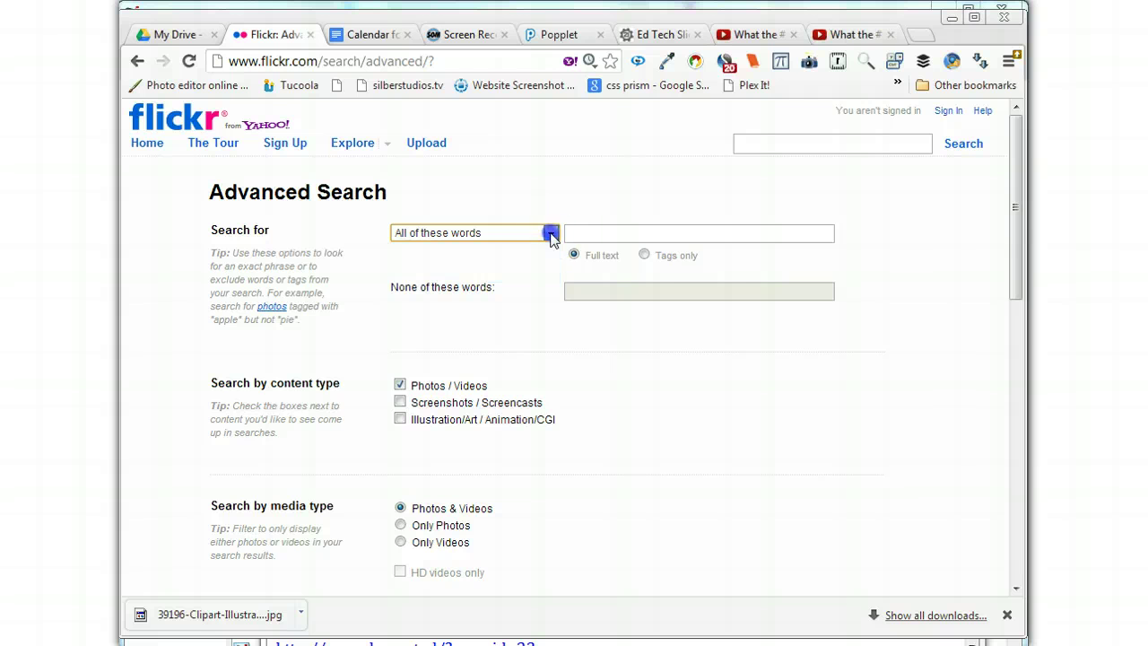
{"action": "scroll", "coordinate": [563, 325], "scroll_direction": "down", "scroll_amount": 2}
{"action": "scroll", "coordinate": [563, 329], "scroll_direction": "down", "scroll_amount": 1}
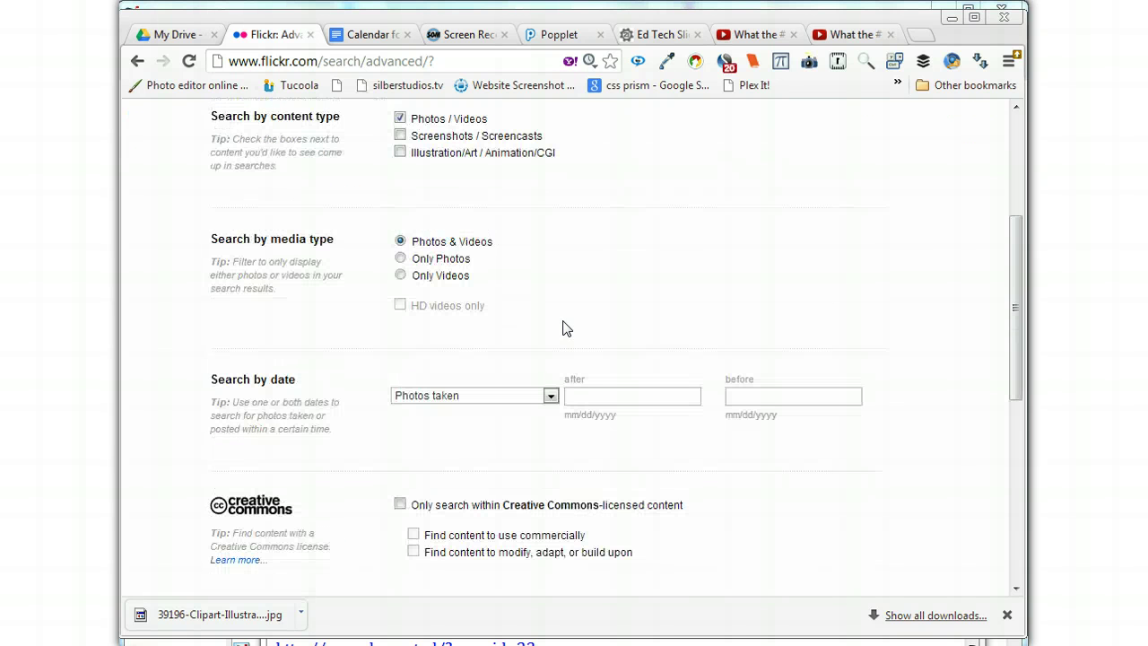
{"action": "scroll", "coordinate": [563, 325], "scroll_direction": "down", "scroll_amount": 1}
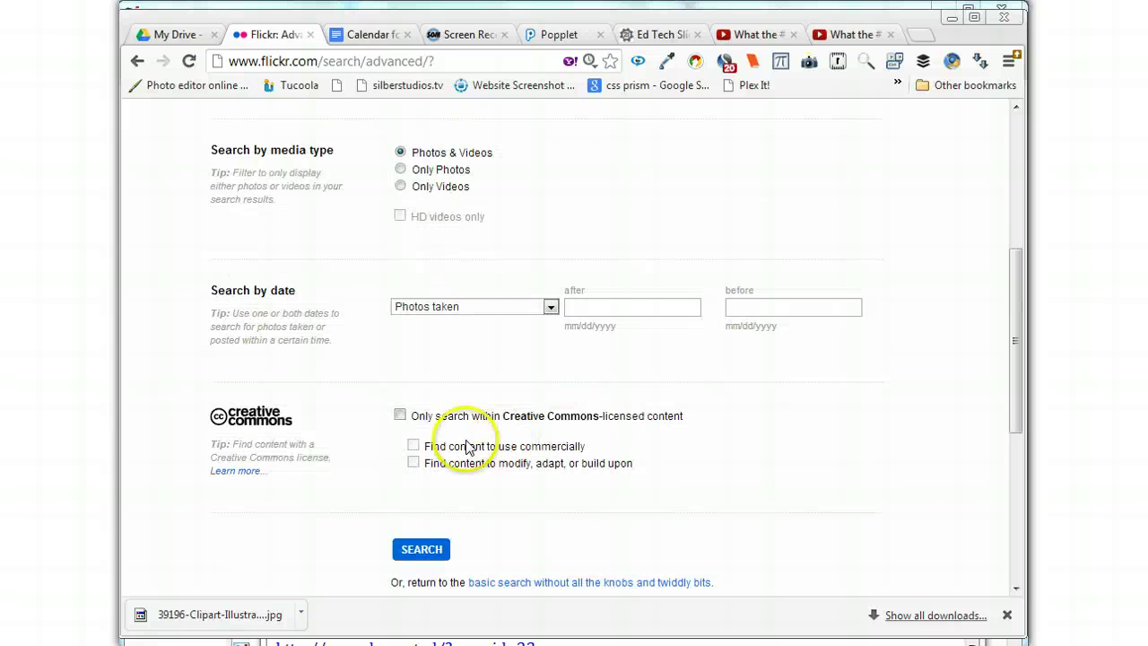
{"action": "left_click", "coordinate": [414, 448]}
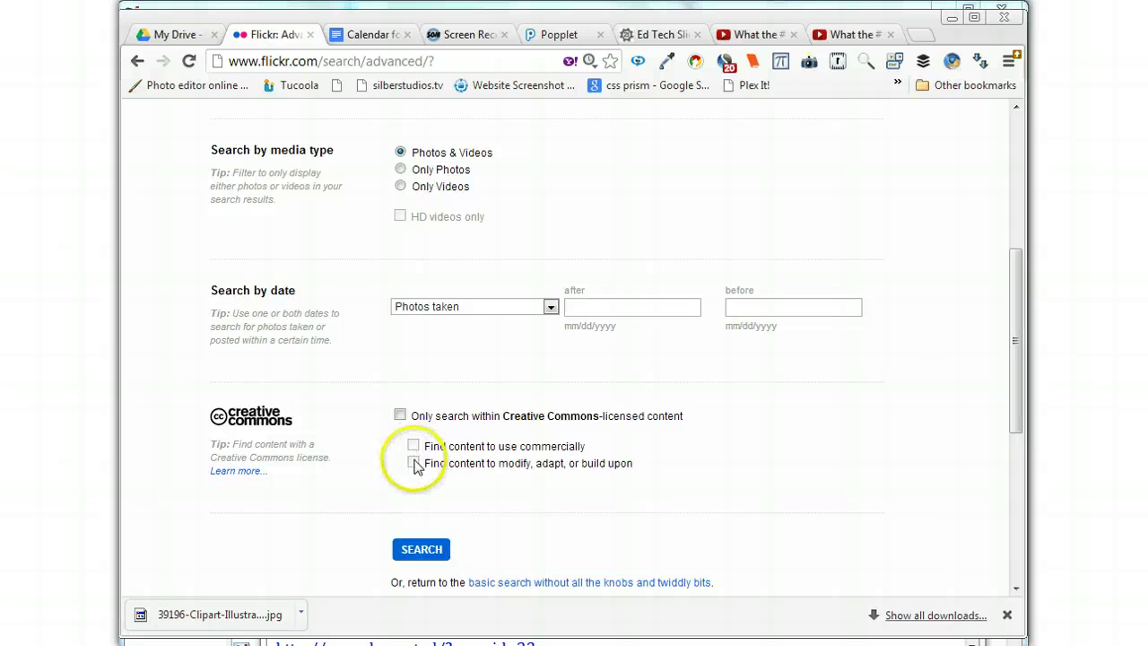
{"action": "left_click", "coordinate": [414, 463]}
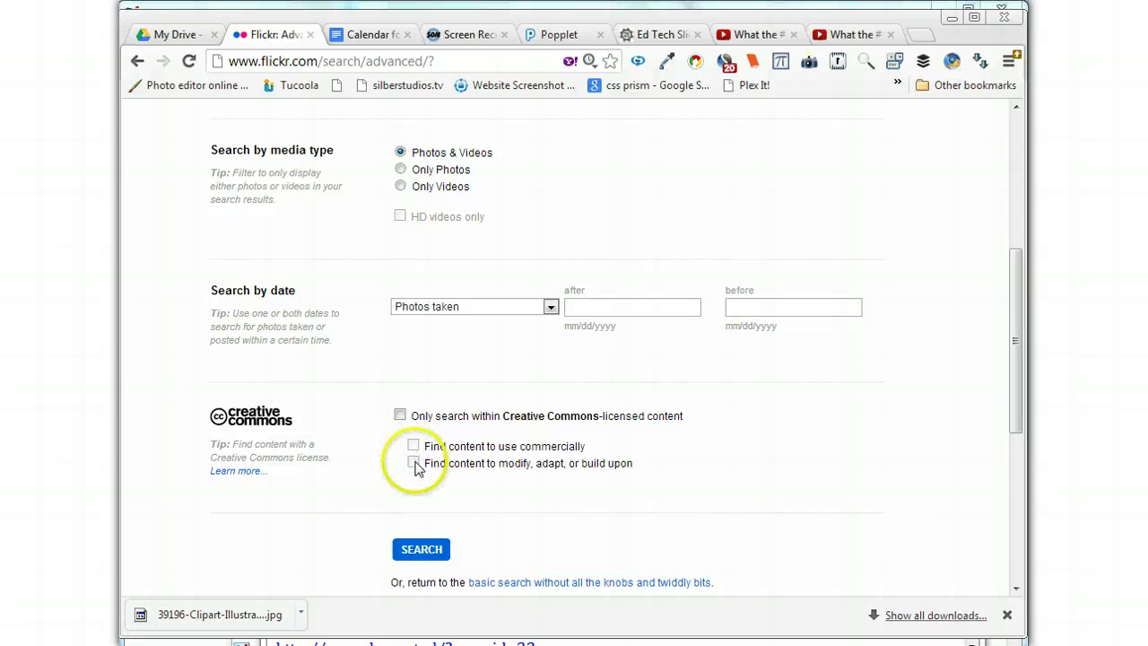
{"action": "left_click", "coordinate": [400, 416]}
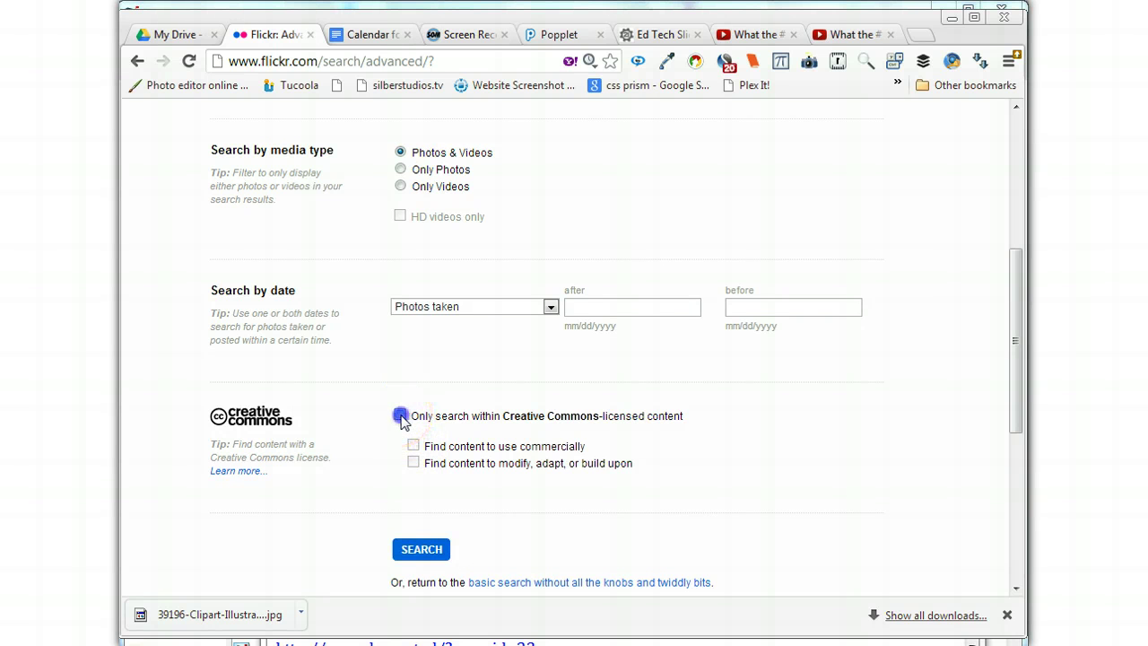
- Enter "buterflies" as the search words in the Advanced Search form and run the search
{"action": "scroll", "coordinate": [409, 475], "scroll_direction": "up", "scroll_amount": 4}
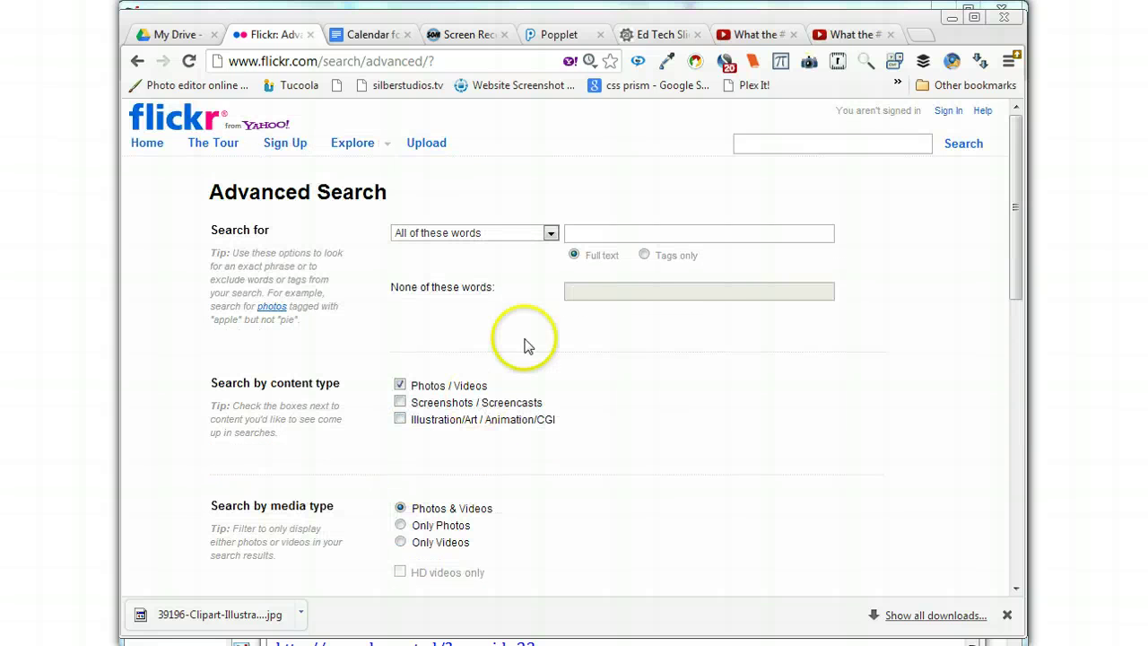
{"action": "left_click", "coordinate": [580, 234]}
{"action": "type", "text": "butterflies"}
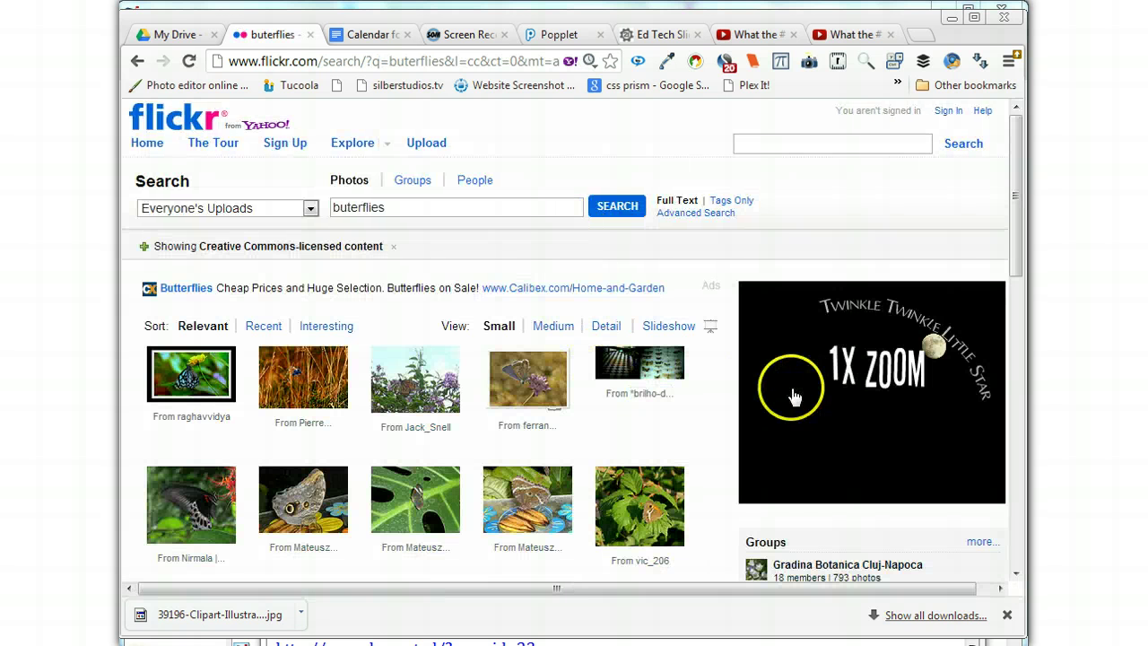
- Examine the first page of Creative Commons-licensed butterfly photos at different page magnifications, down to the results page links
{"action": "key", "text": "ctrl+minus"}
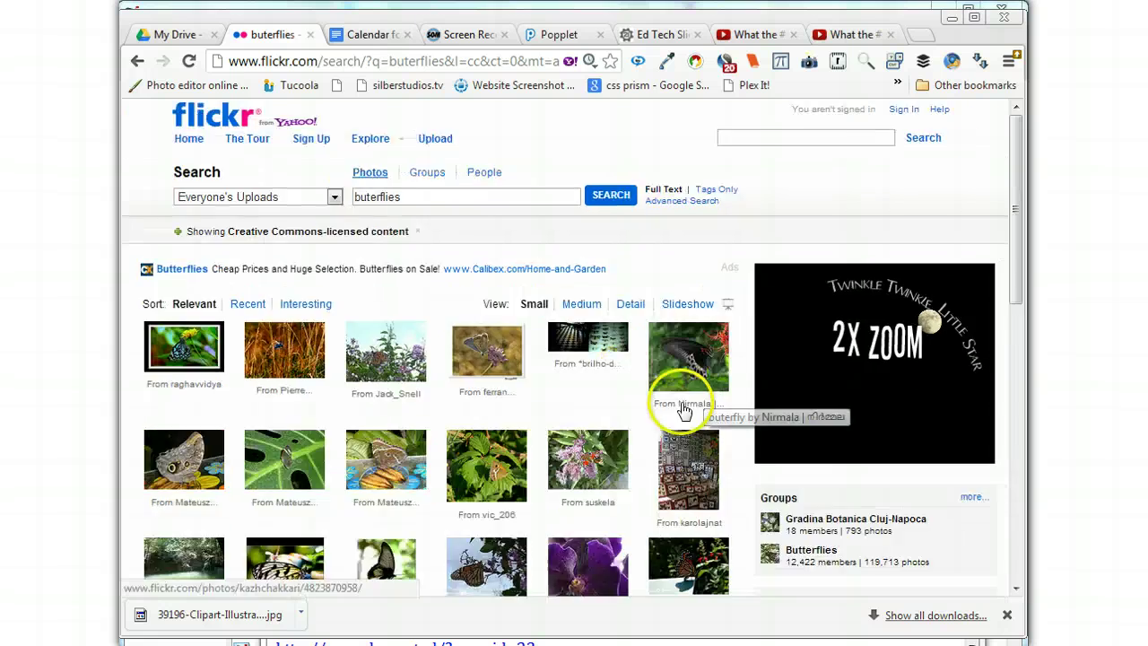
{"action": "key", "text": "ctrl+minus"}
{"action": "key", "text": "ctrl+minus"}
{"action": "key", "text": "ctrl+plus"}
{"action": "key", "text": "ctrl+plus"}
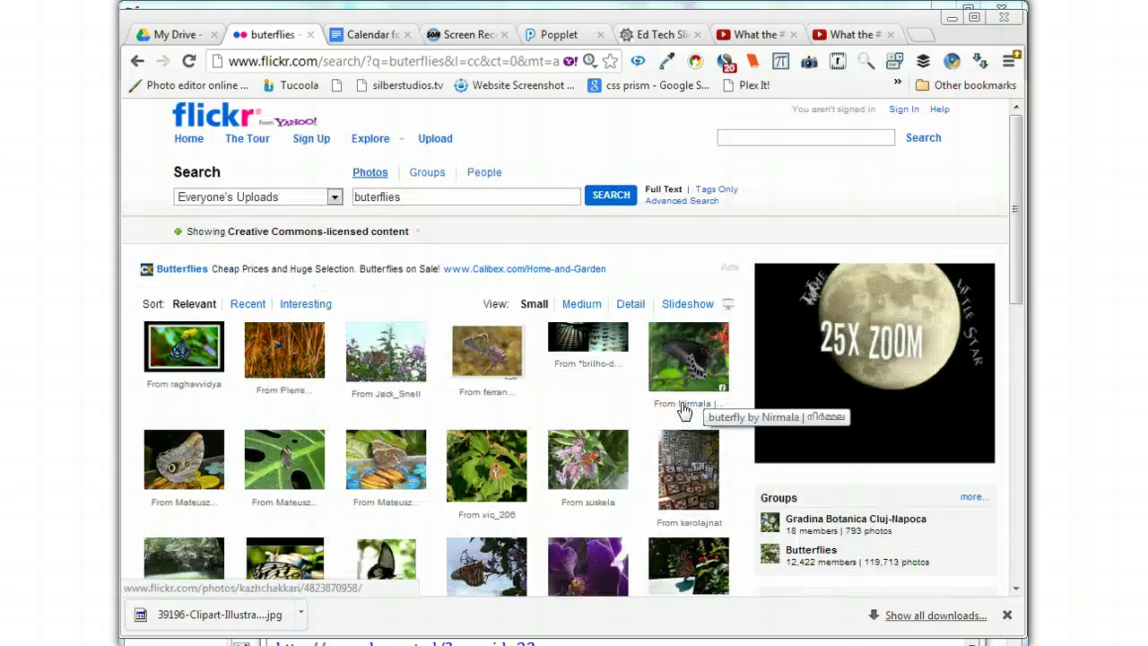
{"action": "key", "text": "ctrl+plus"}
{"action": "key", "text": "ctrl+plus"}
{"action": "key", "text": "ctrl+plus"}
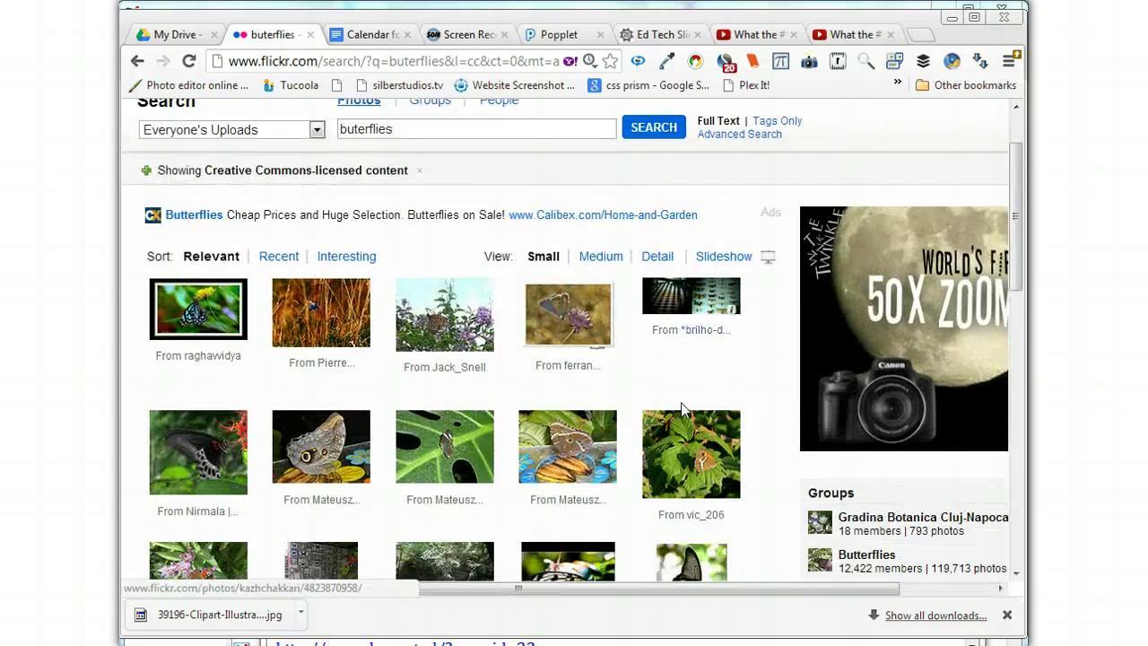
{"action": "scroll", "coordinate": [681, 410], "scroll_direction": "down", "scroll_amount": 4}
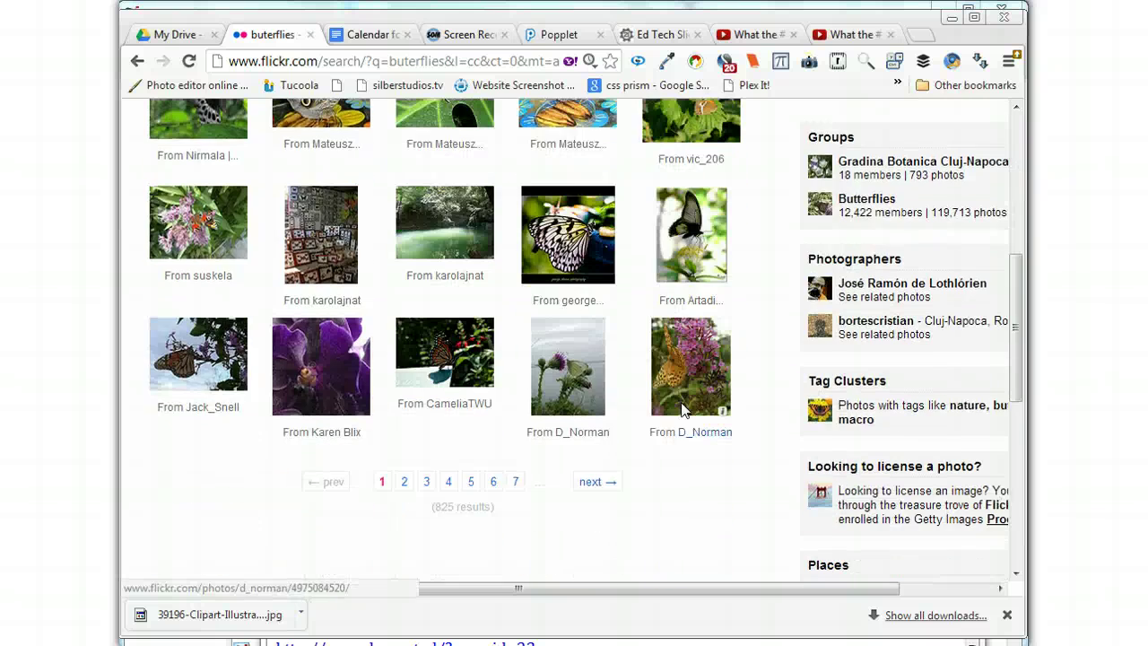
{"action": "scroll", "coordinate": [681, 410], "scroll_direction": "up", "scroll_amount": 3}
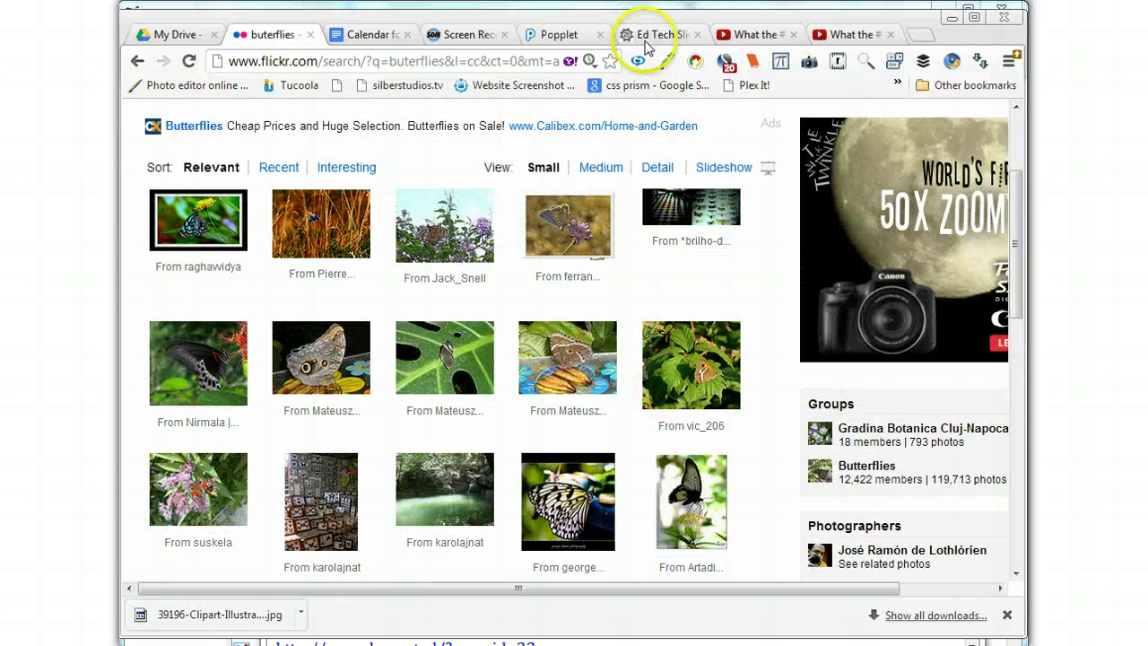
- Switch to the Ed Tech slide show and review the copyright and free image source slides up to slide 13 about Picasa
{"action": "left_click", "coordinate": [657, 34]}
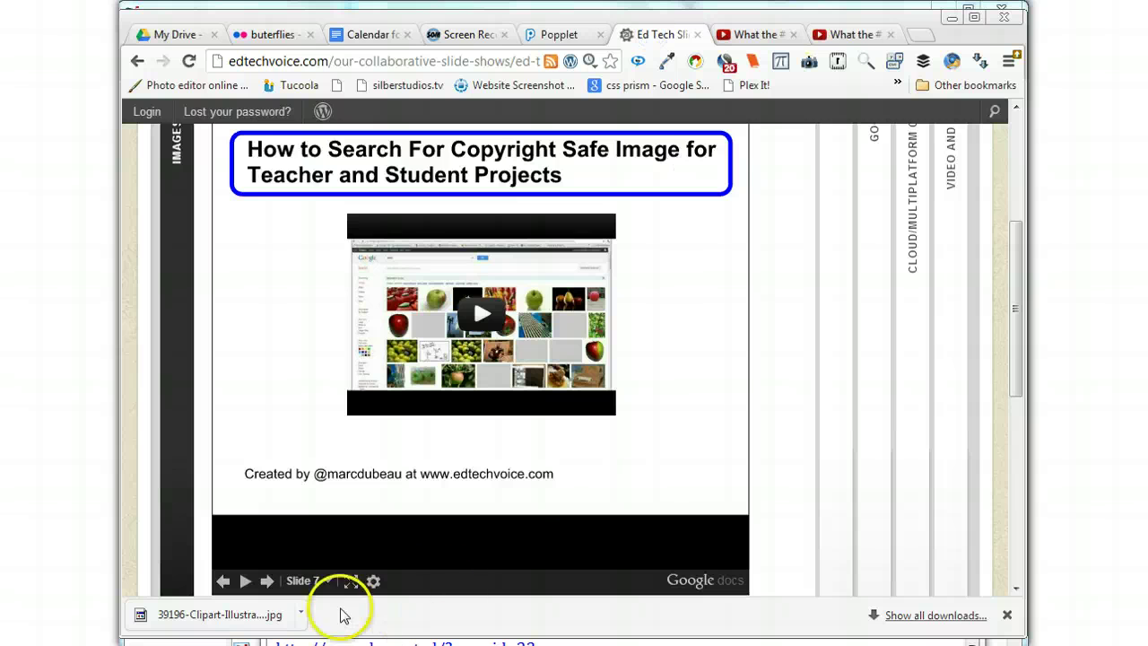
{"action": "left_click", "coordinate": [266, 581]}
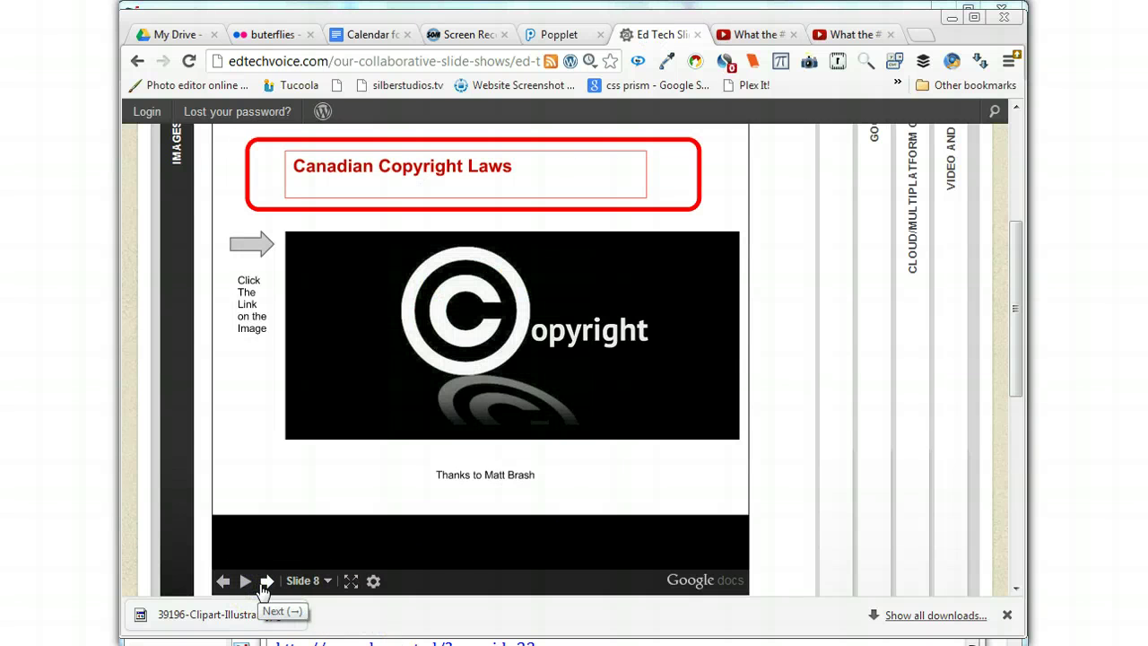
{"action": "left_click", "coordinate": [266, 581]}
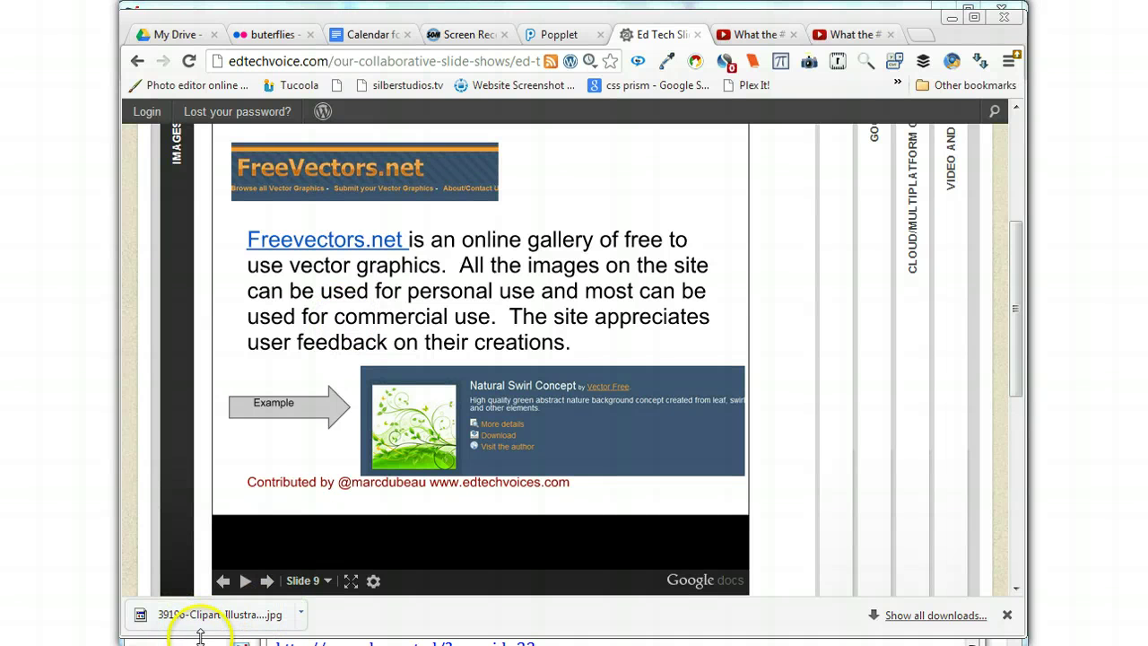
{"action": "left_click", "coordinate": [267, 583]}
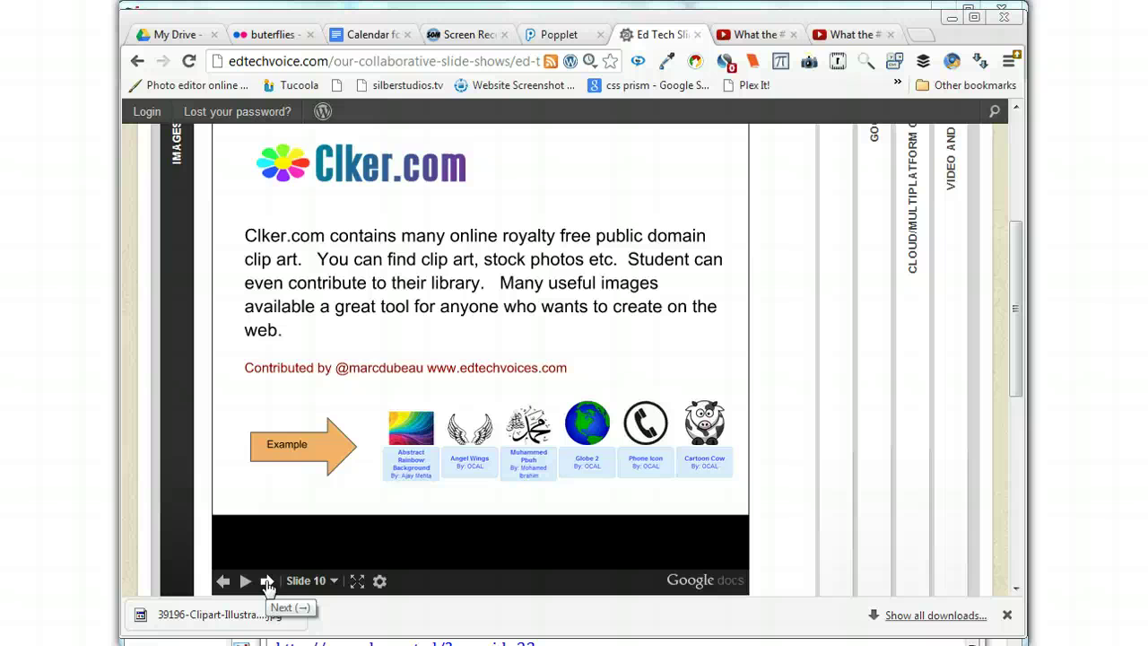
{"action": "left_click", "coordinate": [267, 583]}
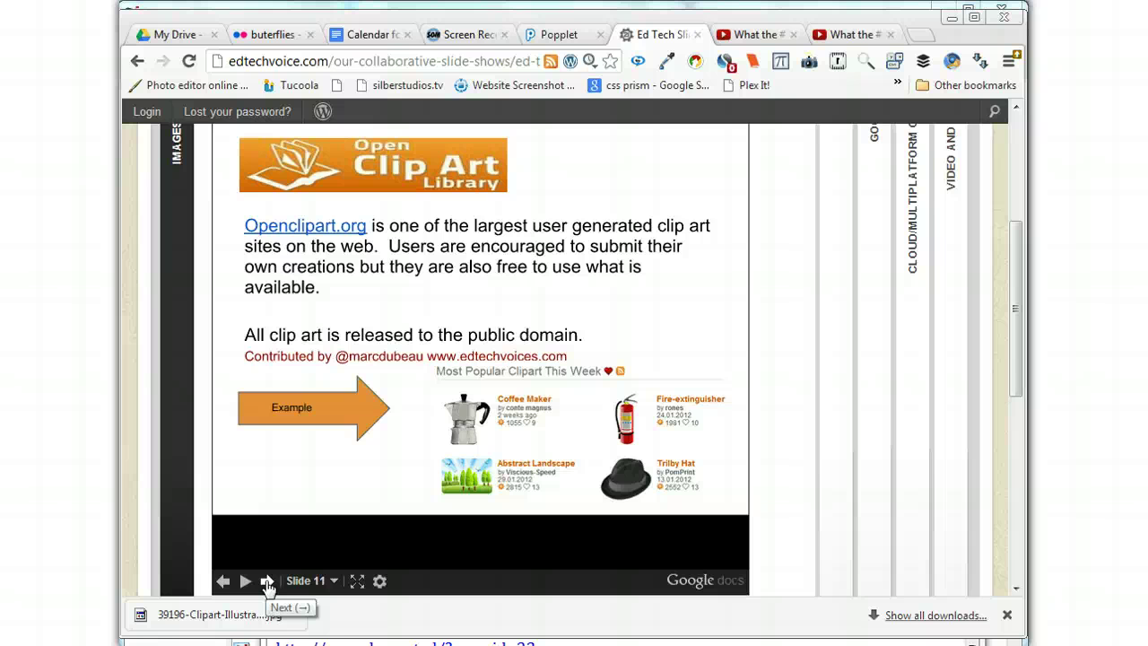
{"action": "left_click", "coordinate": [268, 583]}
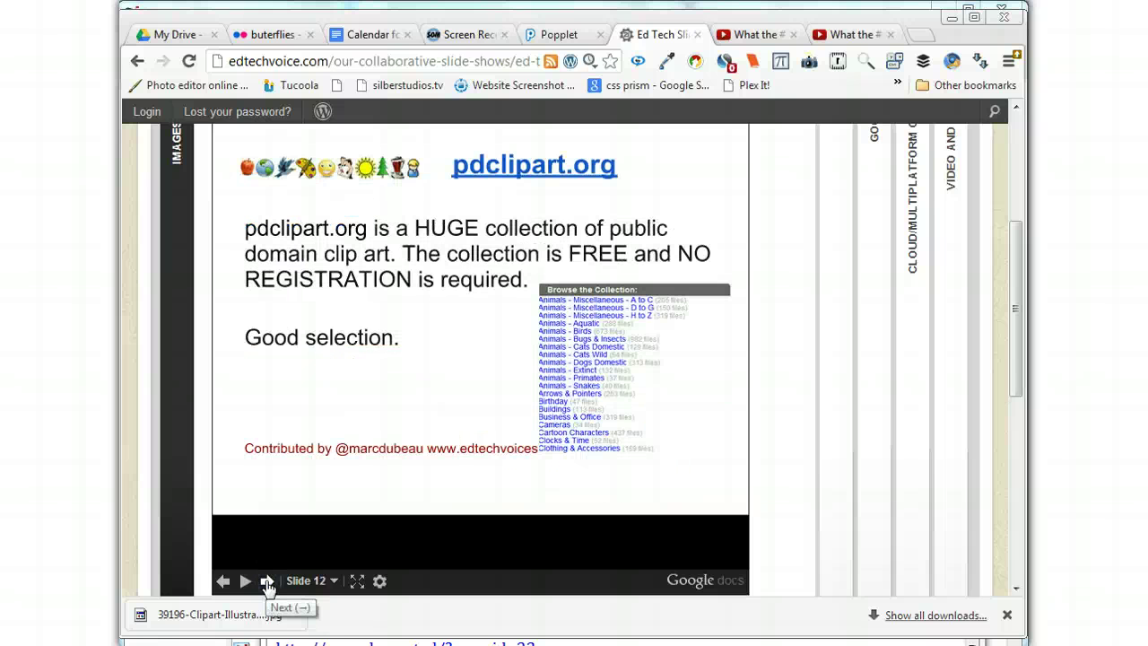
{"action": "left_click", "coordinate": [267, 583]}
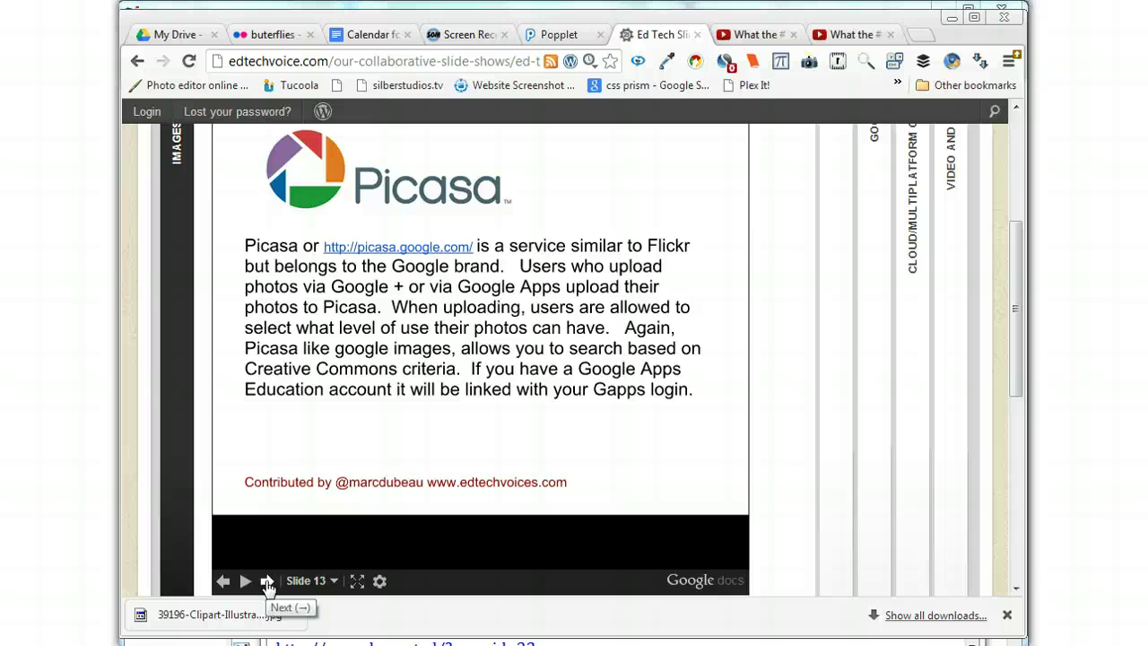